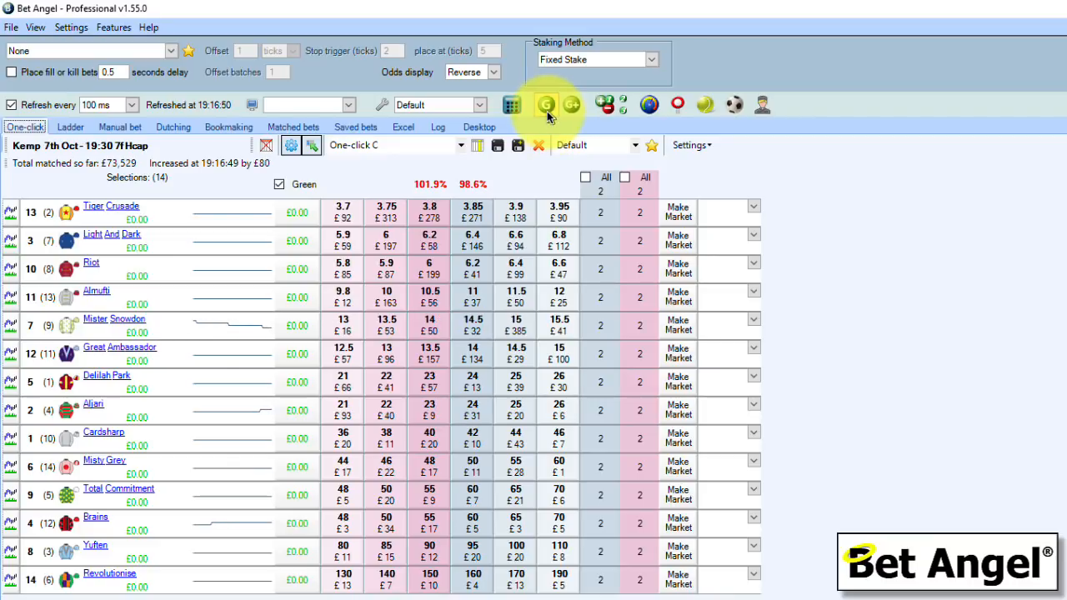
- Open Guardian and create a new automation rules file for the Kemp 7th Oct 19:30 market
{"action": "left_click", "coordinate": [547, 109]}
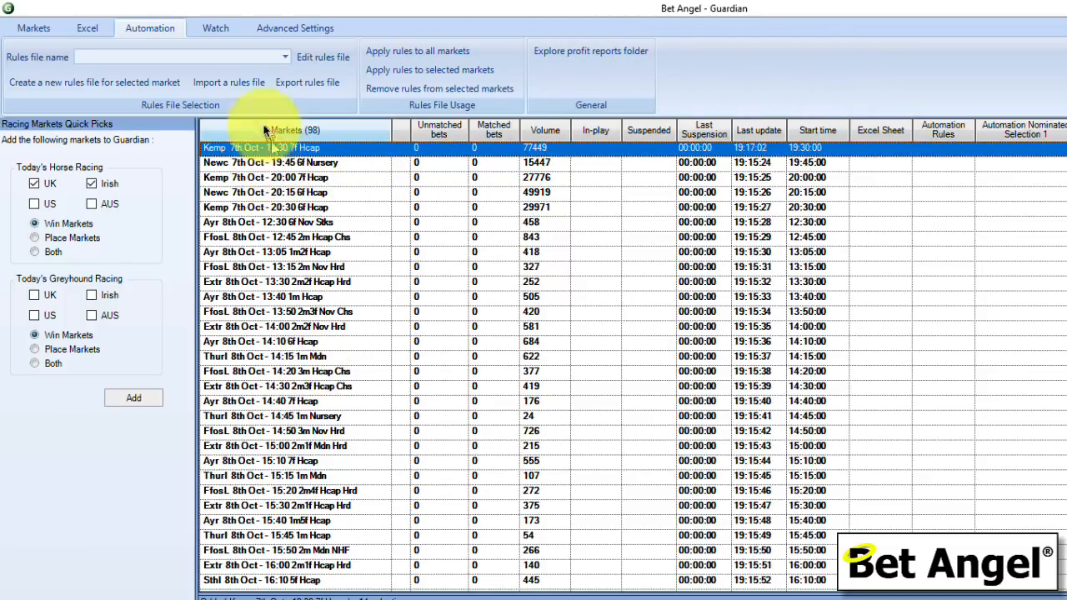
{"action": "left_click", "coordinate": [92, 88]}
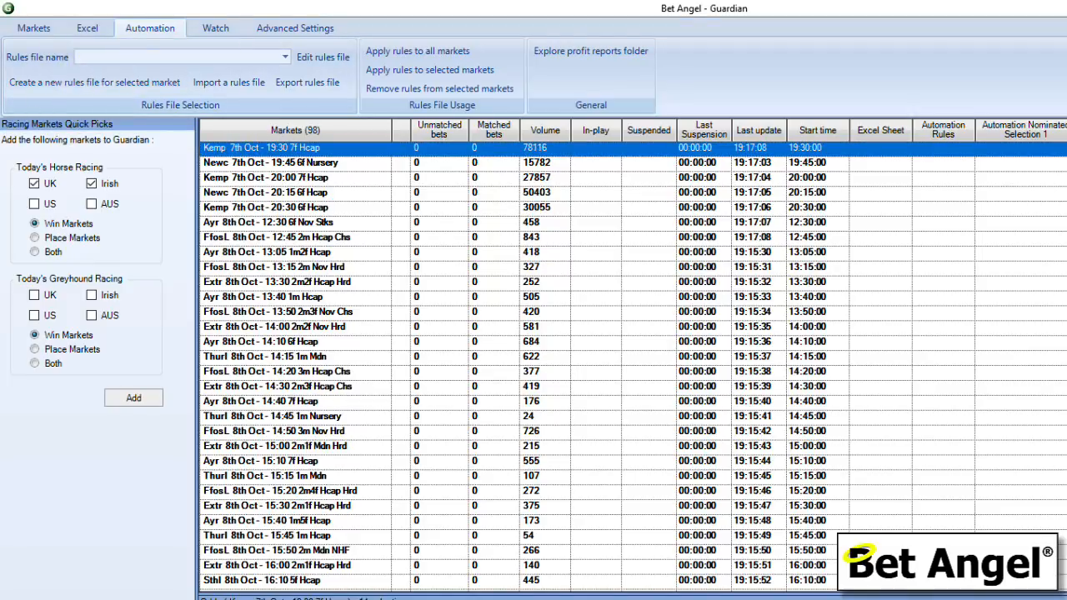
{"action": "left_click_drag", "start_coordinate": [268, 64], "coordinate": [764, 147]}
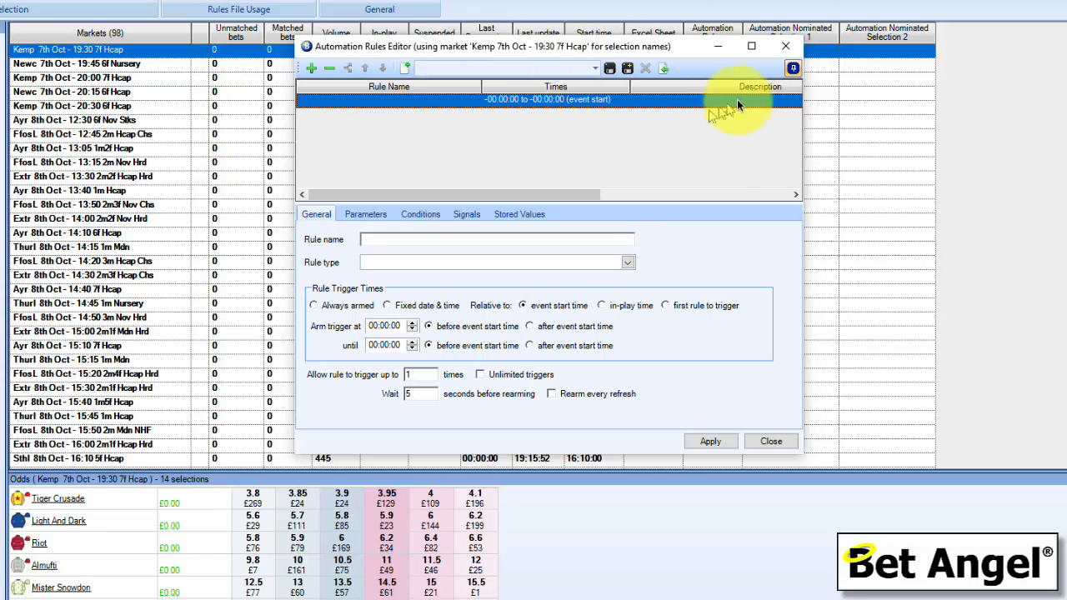
{"action": "left_click", "coordinate": [792, 70]}
- Name the new rule "Place a lay bet" and set its rule type to Place Lay Bet
{"action": "left_click", "coordinate": [431, 241]}
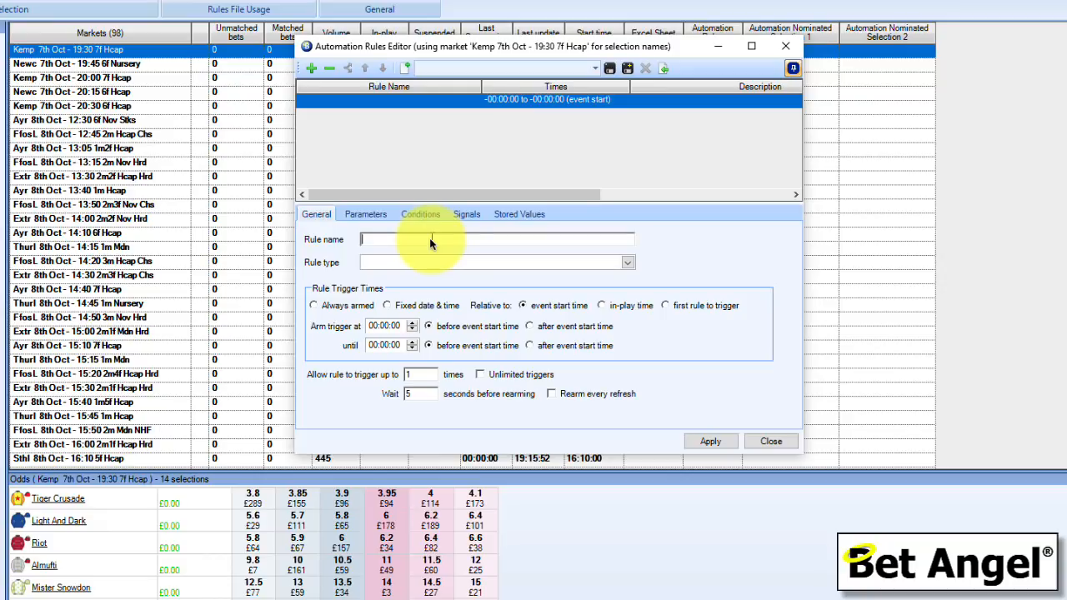
{"action": "type", "text": "Place a lay bet"}
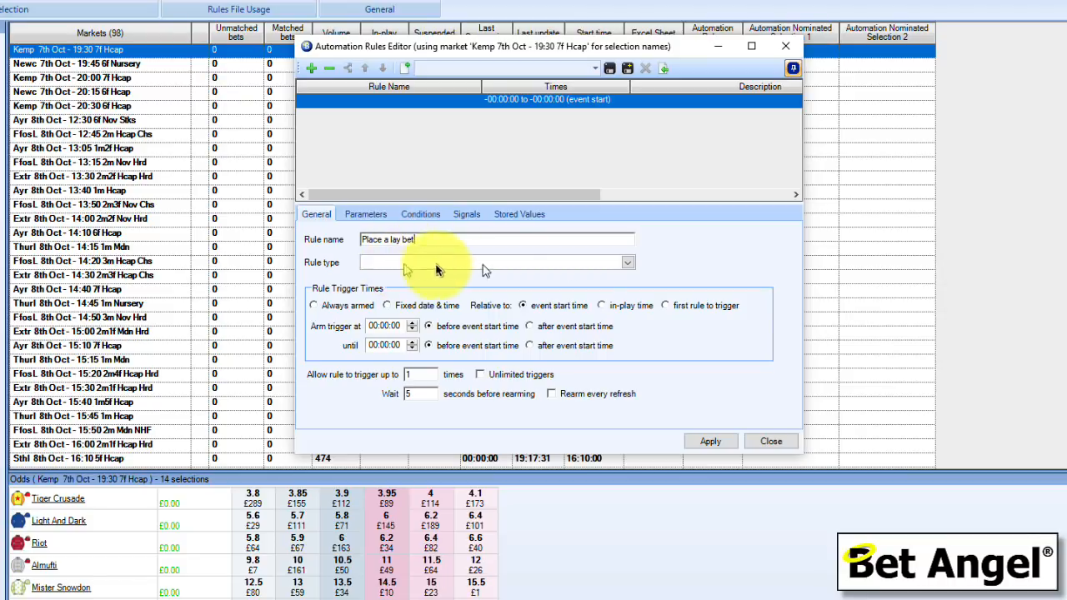
{"action": "left_click", "coordinate": [630, 264]}
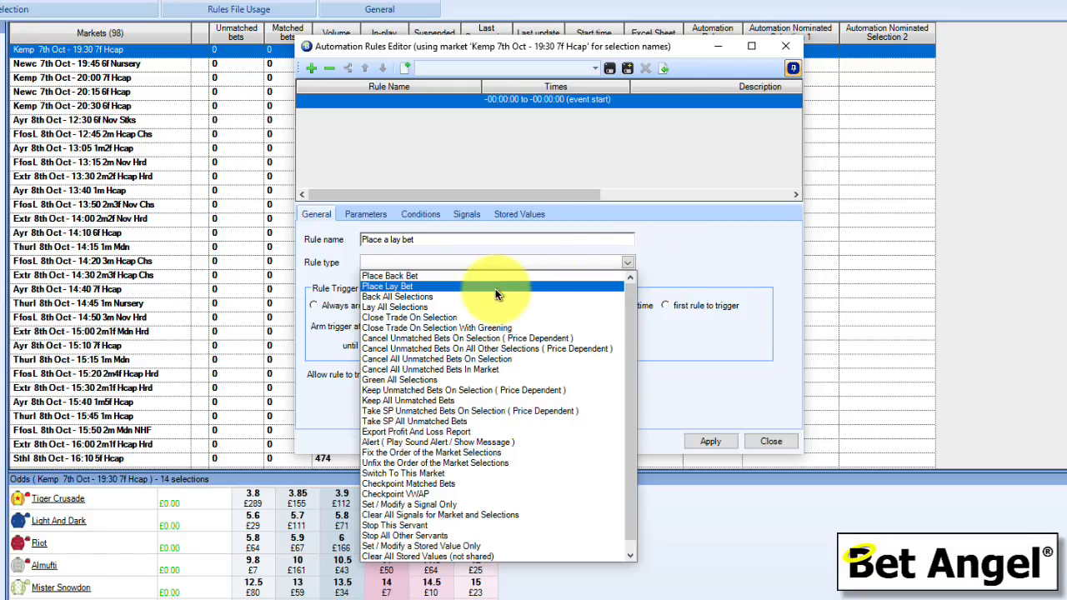
{"action": "left_click_drag", "start_coordinate": [631, 340], "coordinate": [624, 298]}
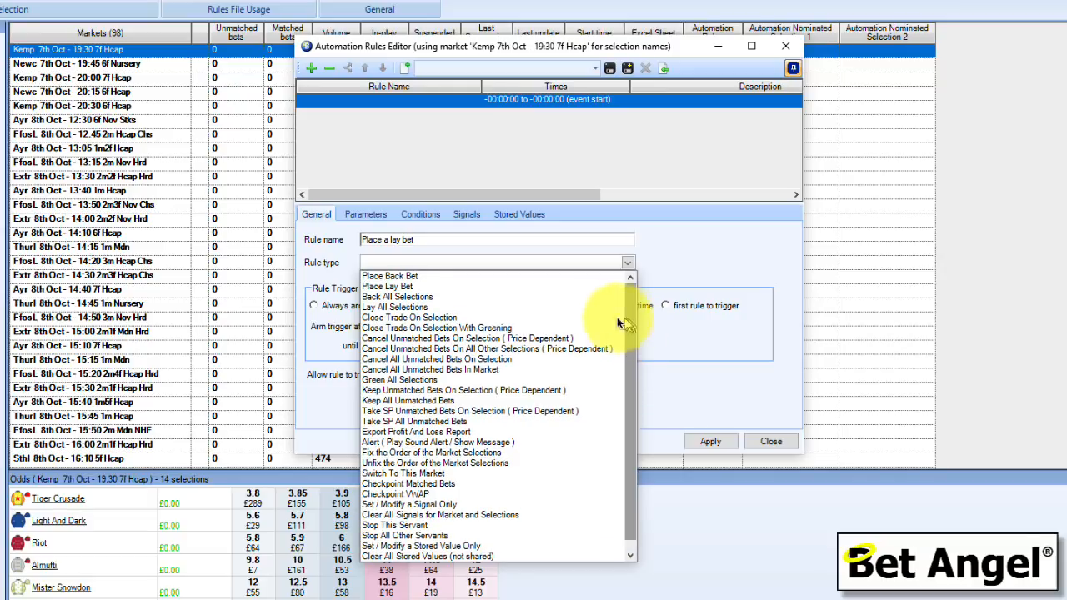
{"action": "left_click", "coordinate": [449, 287]}
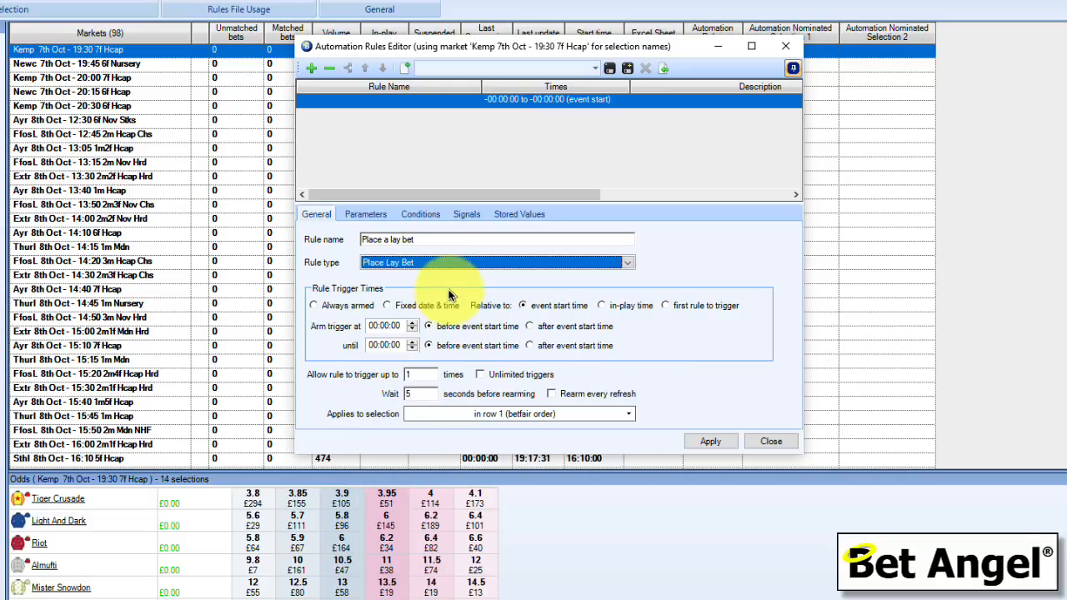
- Arm the rule's trigger 00:01:00 before event start and make the rule apply to ANY selection
{"action": "left_click", "coordinate": [549, 311]}
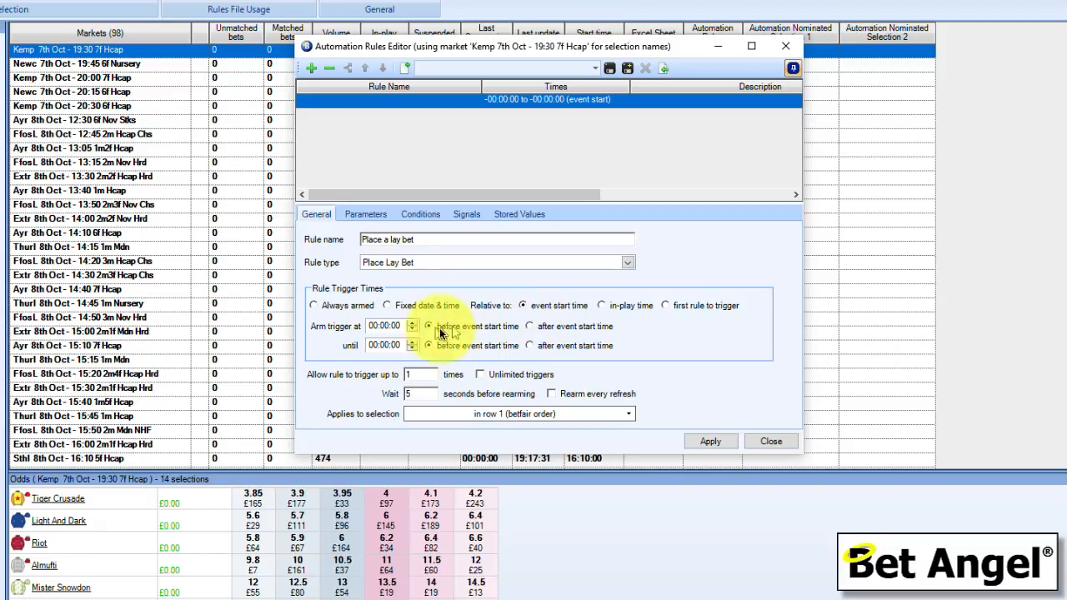
{"action": "left_click", "coordinate": [386, 327]}
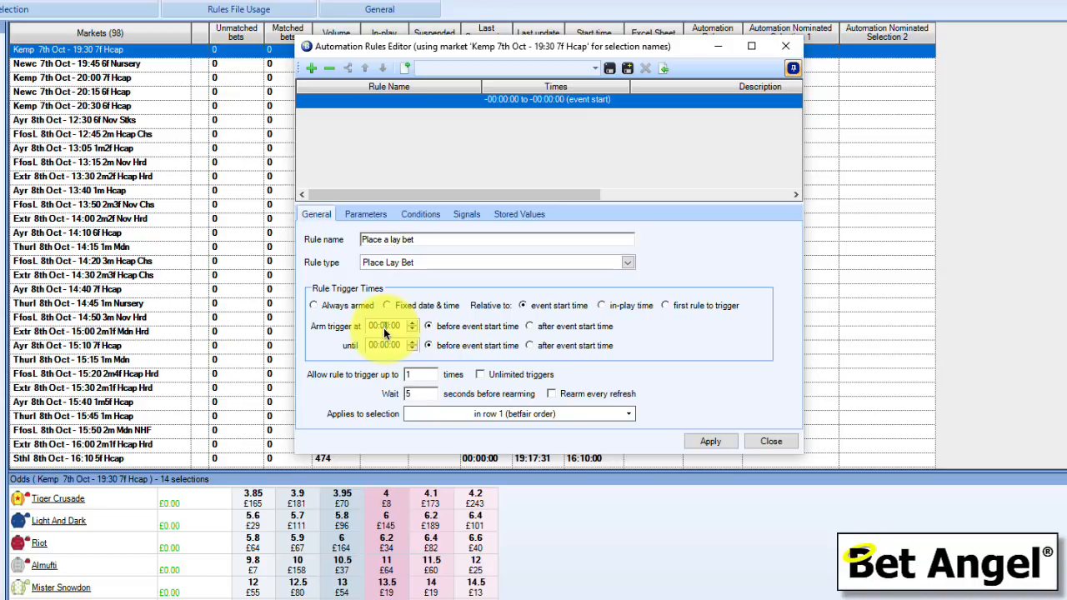
{"action": "left_click", "coordinate": [413, 325]}
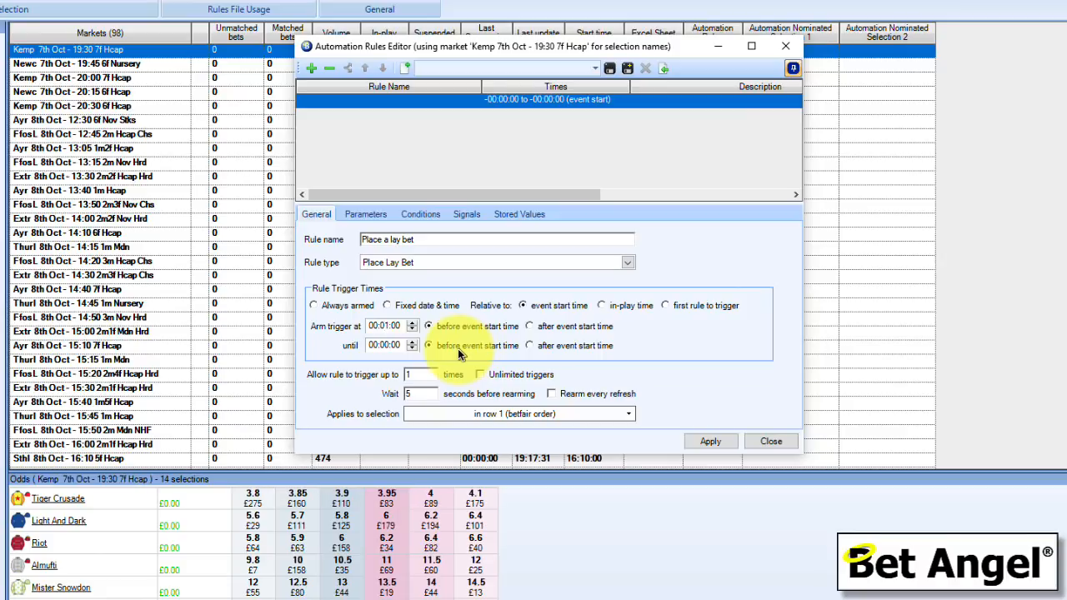
{"action": "left_click", "coordinate": [423, 374]}
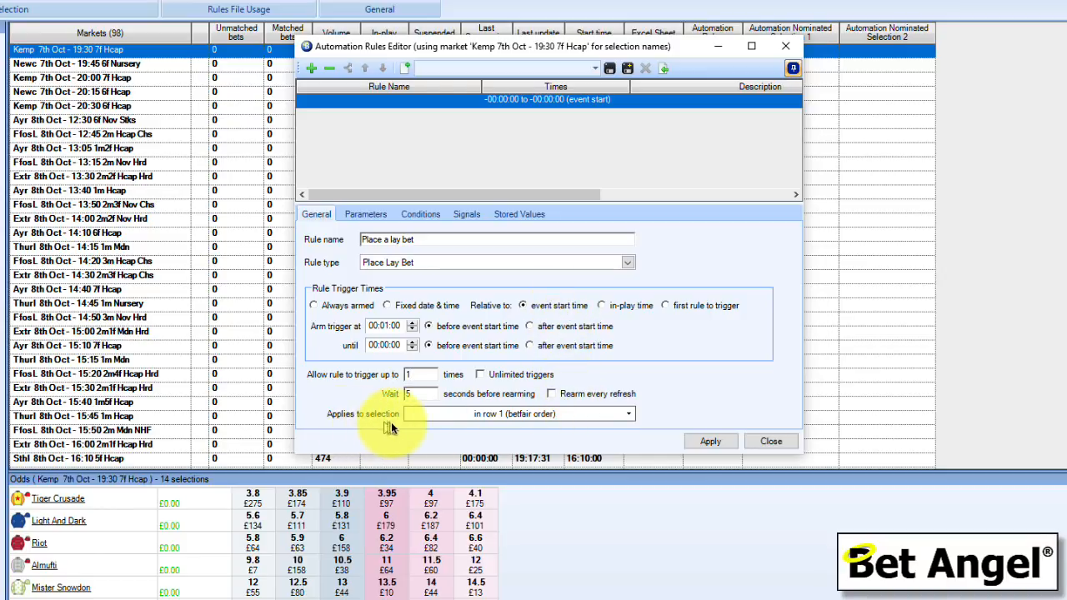
{"action": "left_click", "coordinate": [631, 415]}
{"action": "left_click", "coordinate": [432, 512]}
{"action": "left_click", "coordinate": [673, 412]}
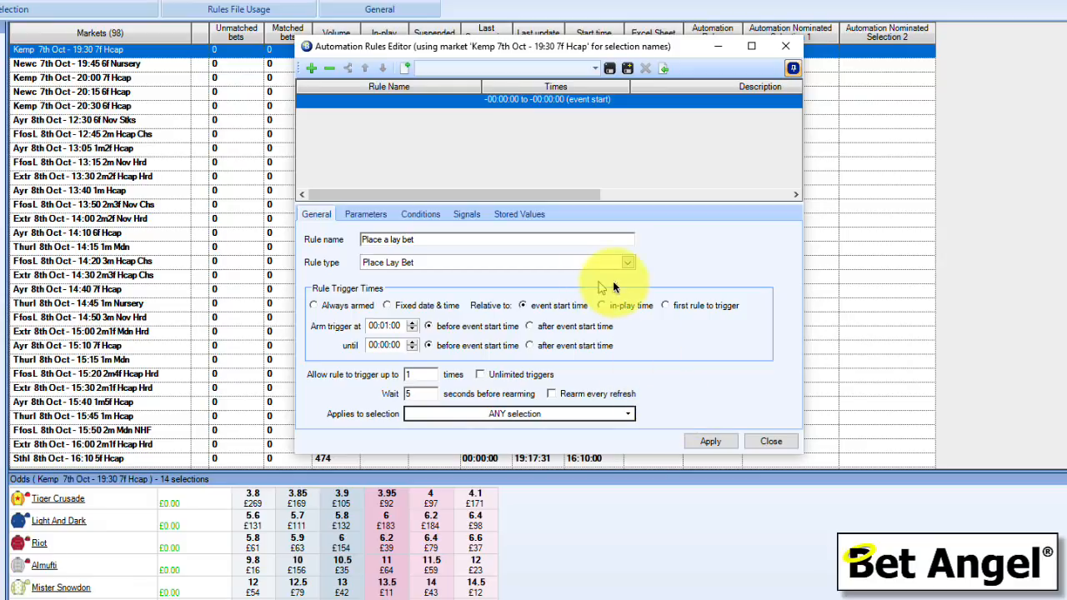
- Set the rule's bet parameters to place at Best market price with a £10 stake
{"action": "left_click", "coordinate": [367, 216]}
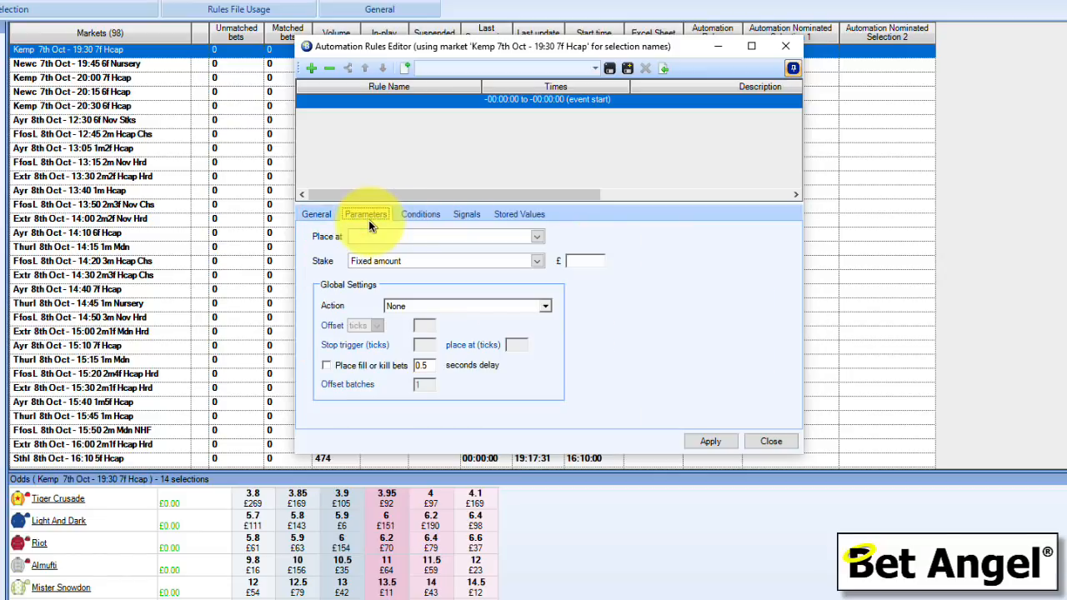
{"action": "left_click", "coordinate": [538, 237]}
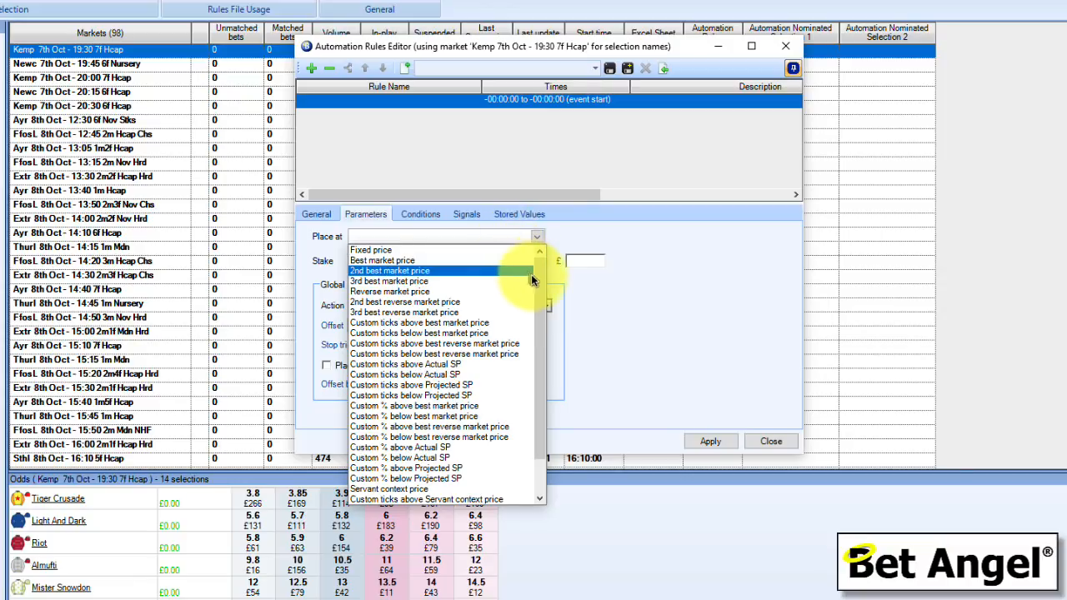
{"action": "left_click_drag", "start_coordinate": [537, 280], "coordinate": [520, 258]}
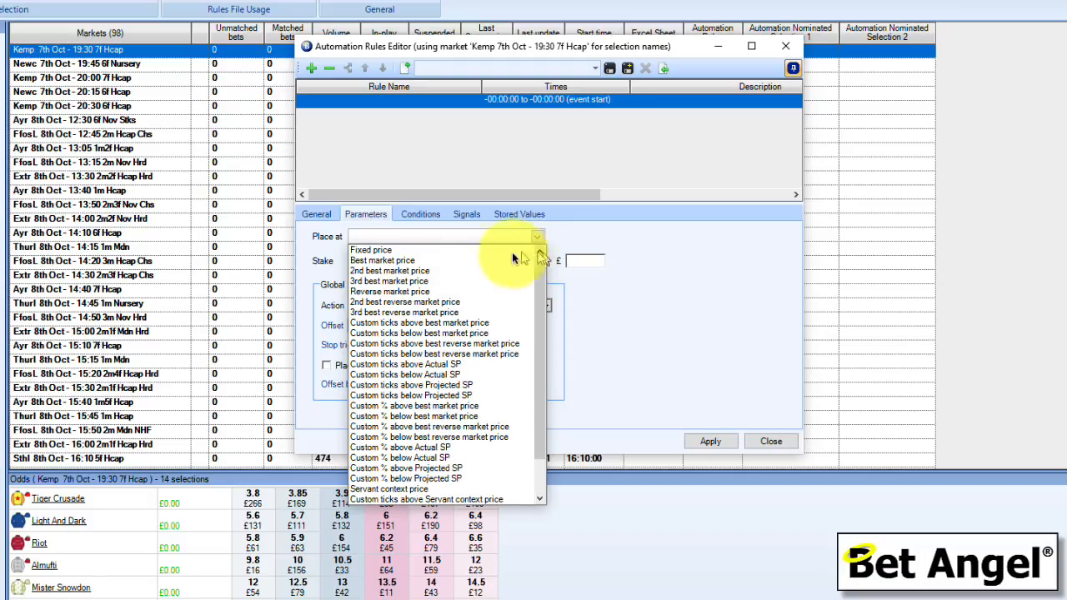
{"action": "left_click", "coordinate": [436, 262]}
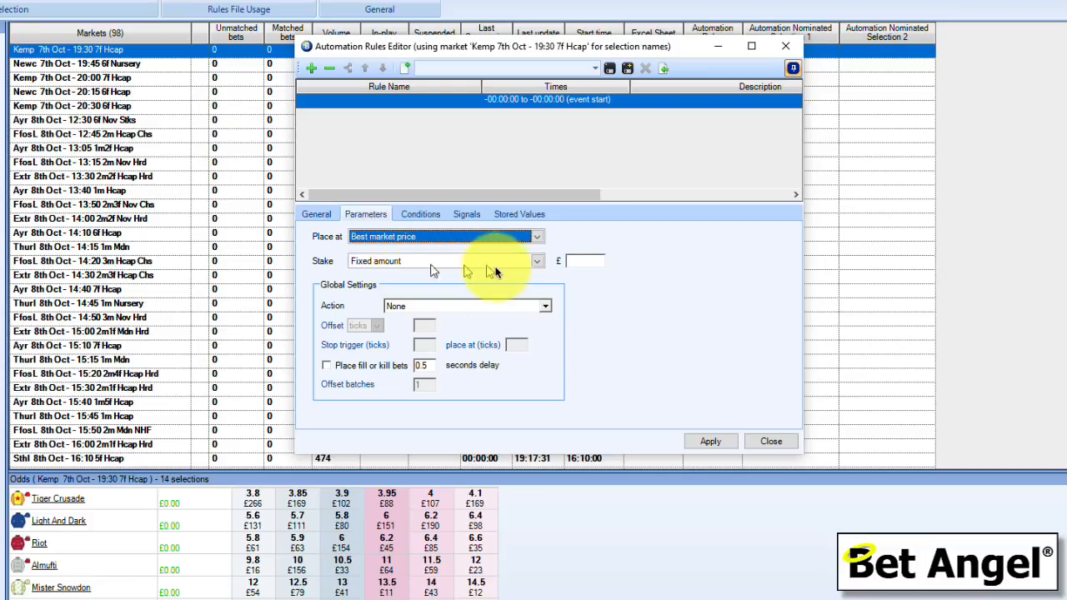
{"action": "left_click", "coordinate": [578, 264]}
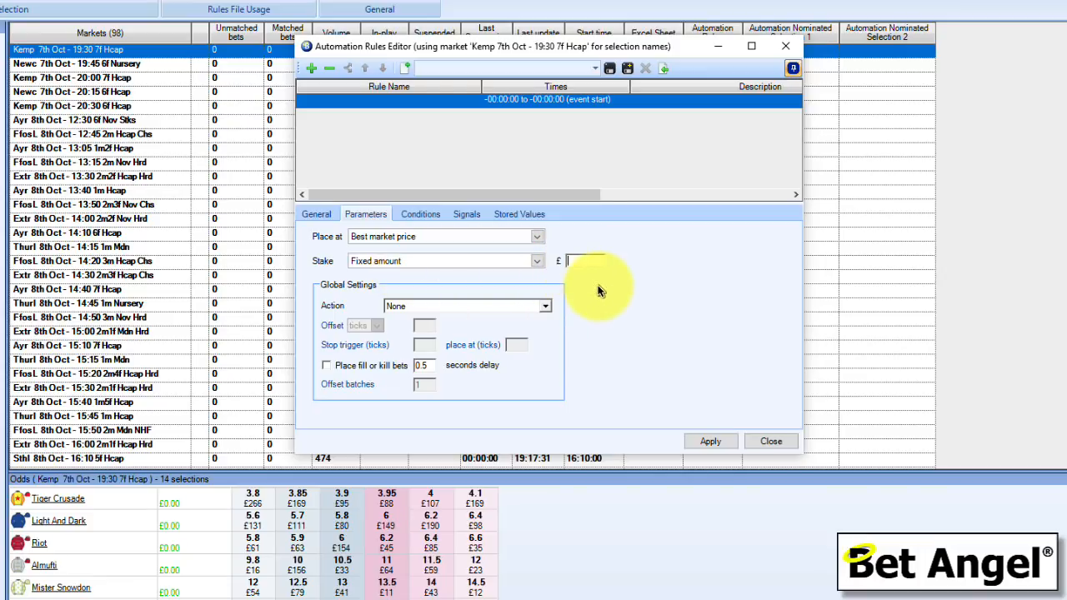
{"action": "type", "text": "10"}
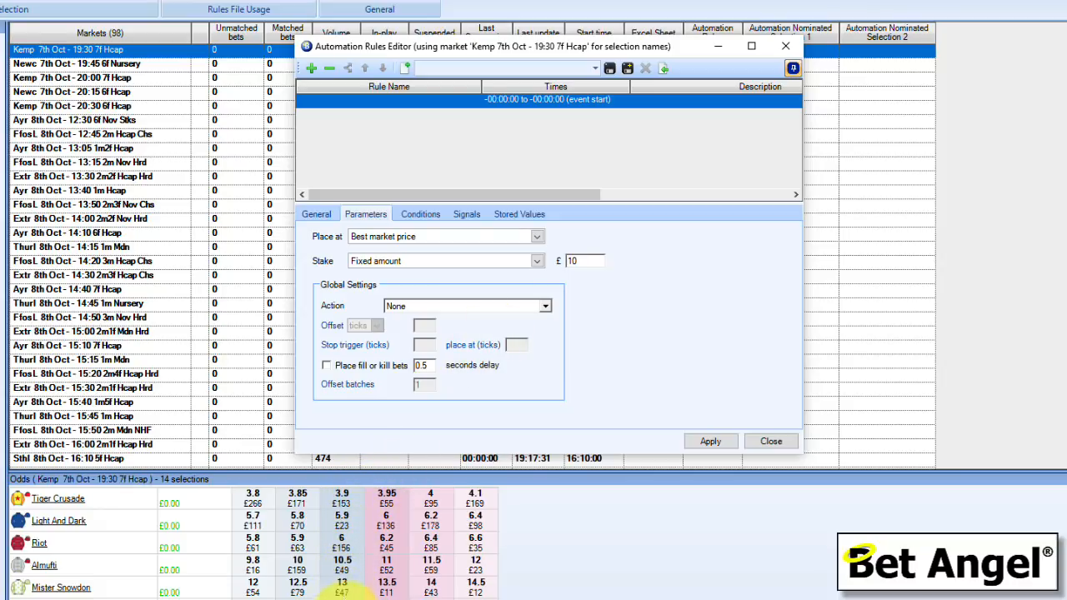
- Change the staking of the lay bet to By liability (Back & Lay) and apply the rule settings
{"action": "left_click", "coordinate": [536, 265]}
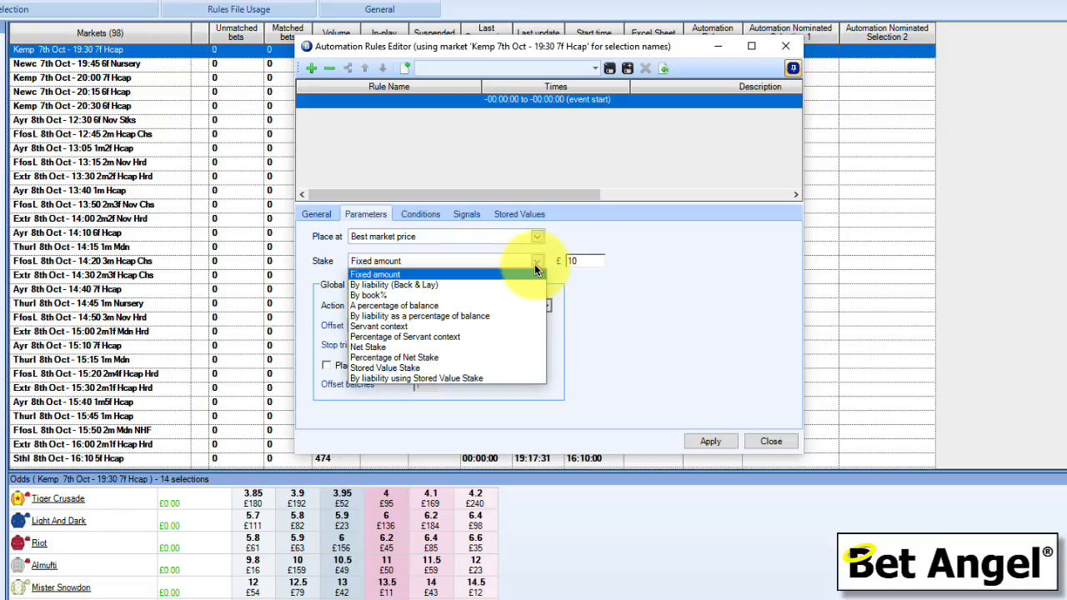
{"action": "left_click", "coordinate": [431, 288]}
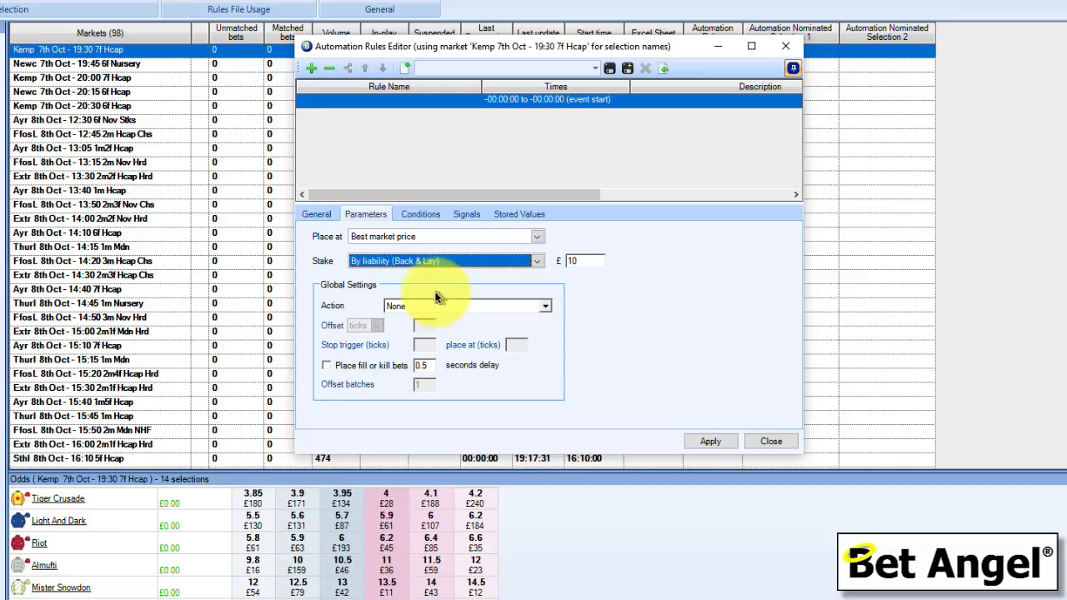
{"action": "left_click", "coordinate": [589, 262]}
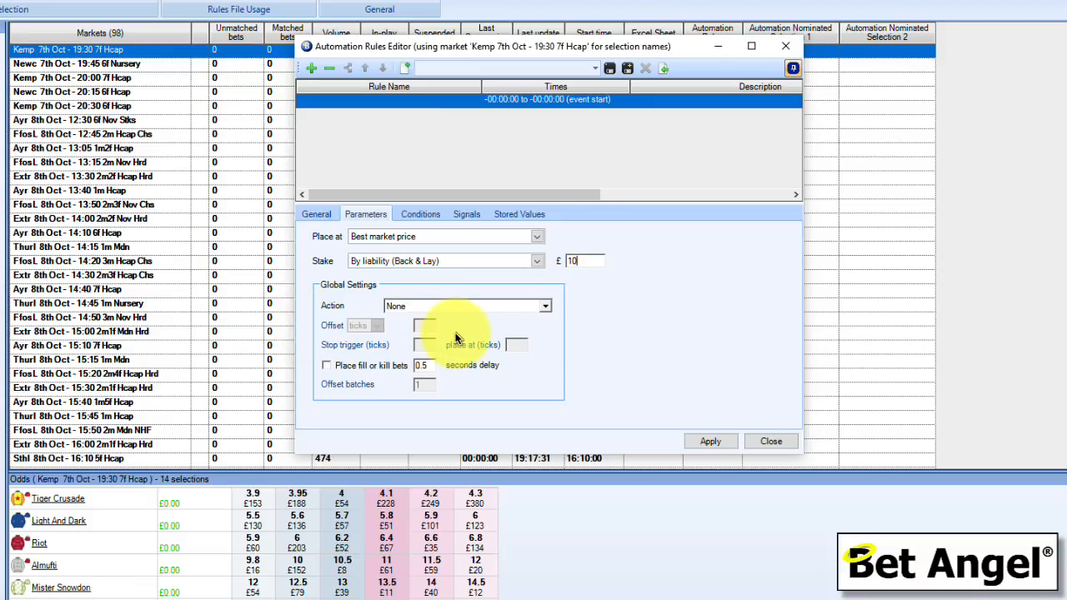
{"action": "left_click", "coordinate": [710, 446]}
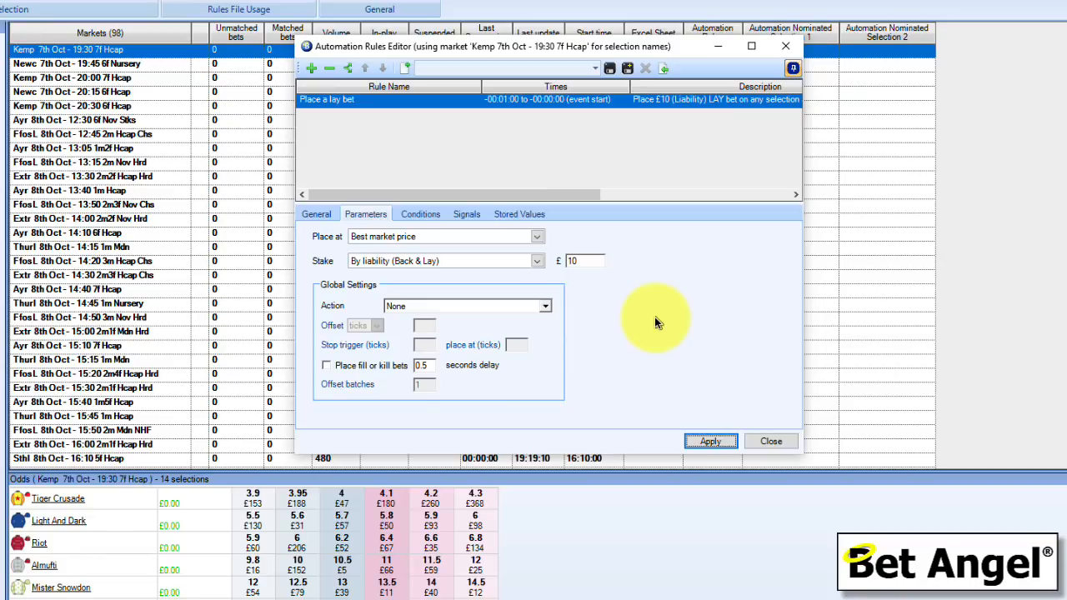
- Add a Fixed Odds condition requiring the current selection's lay price to be less than 10
{"action": "left_click", "coordinate": [420, 216]}
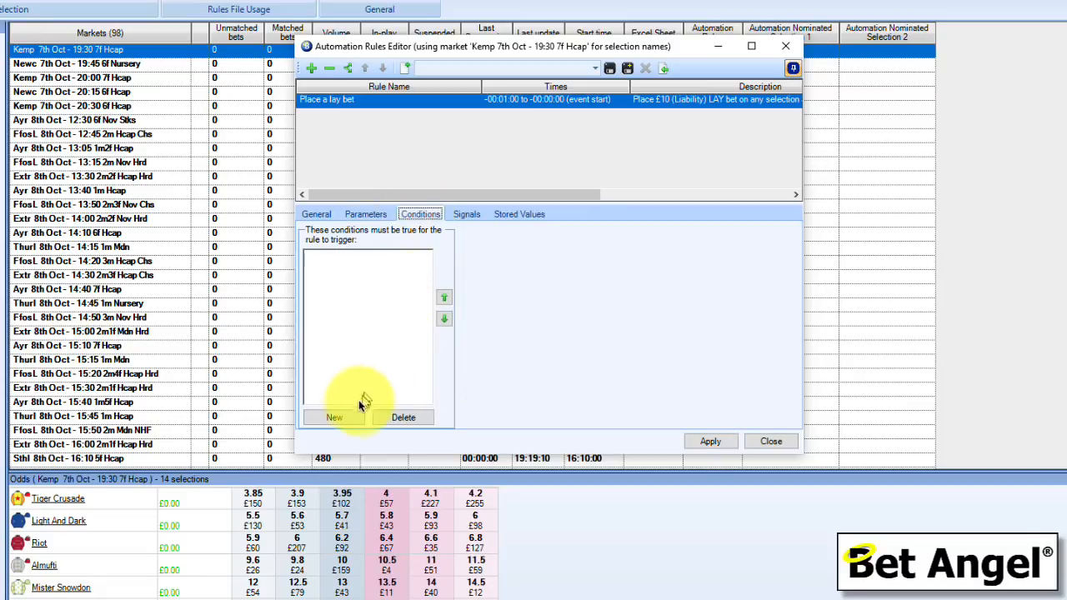
{"action": "left_click", "coordinate": [333, 417]}
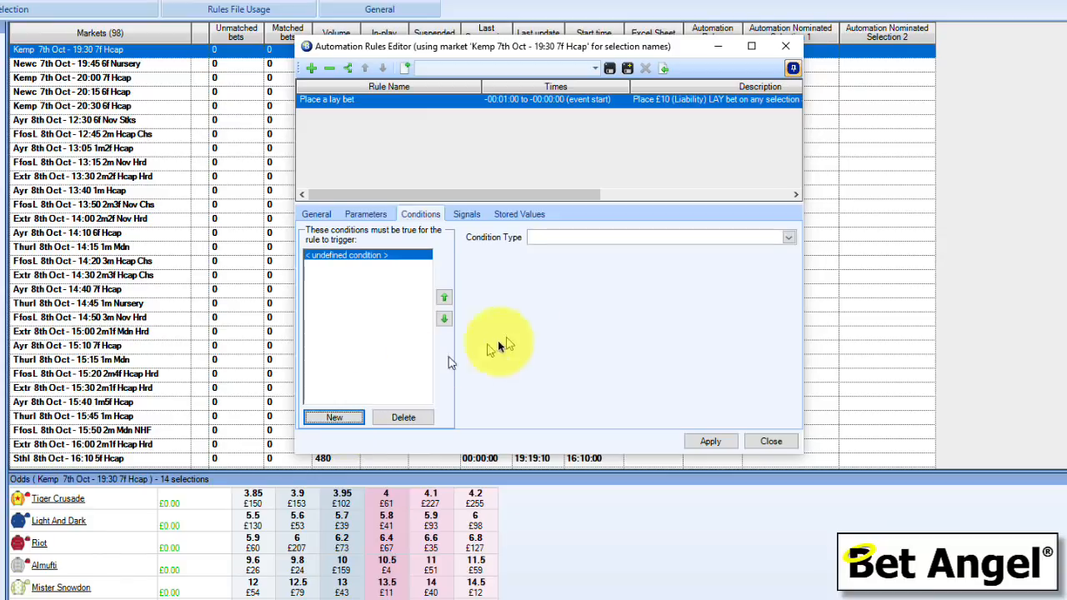
{"action": "left_click", "coordinate": [727, 238]}
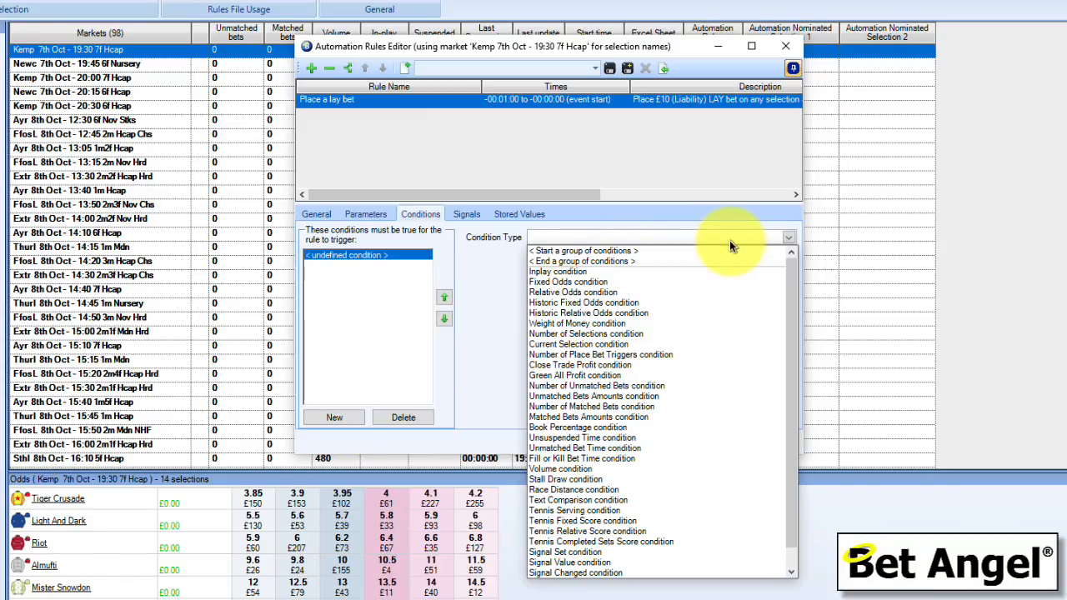
{"action": "mouse_move", "coordinate": [793, 281]}
{"action": "left_mouse_down"}
{"action": "mouse_move", "coordinate": [791, 337]}
{"action": "mouse_move", "coordinate": [790, 269]}
{"action": "left_mouse_up"}
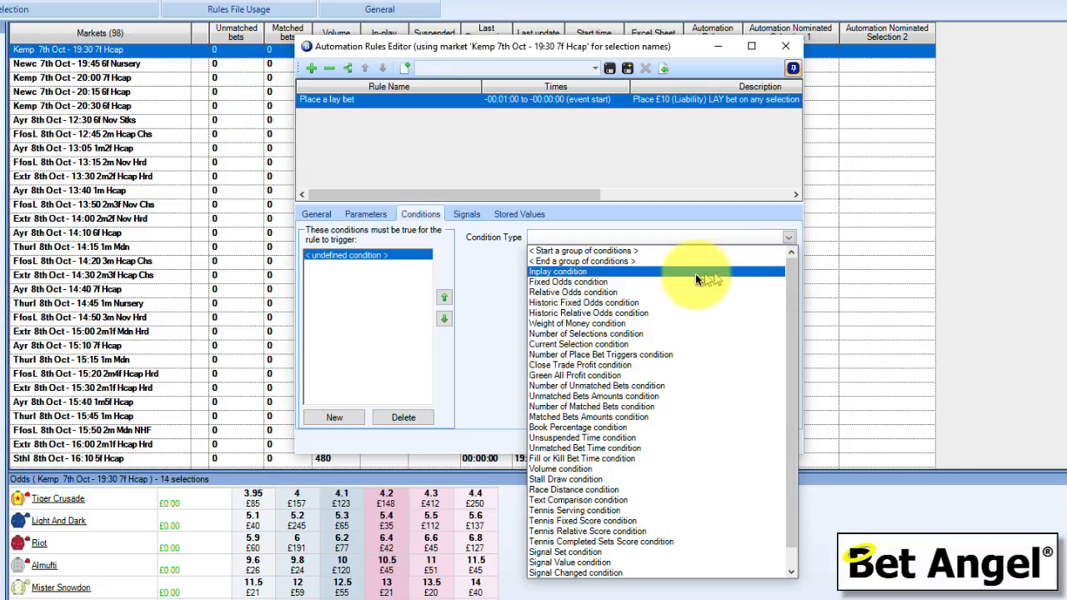
{"action": "left_click", "coordinate": [605, 288]}
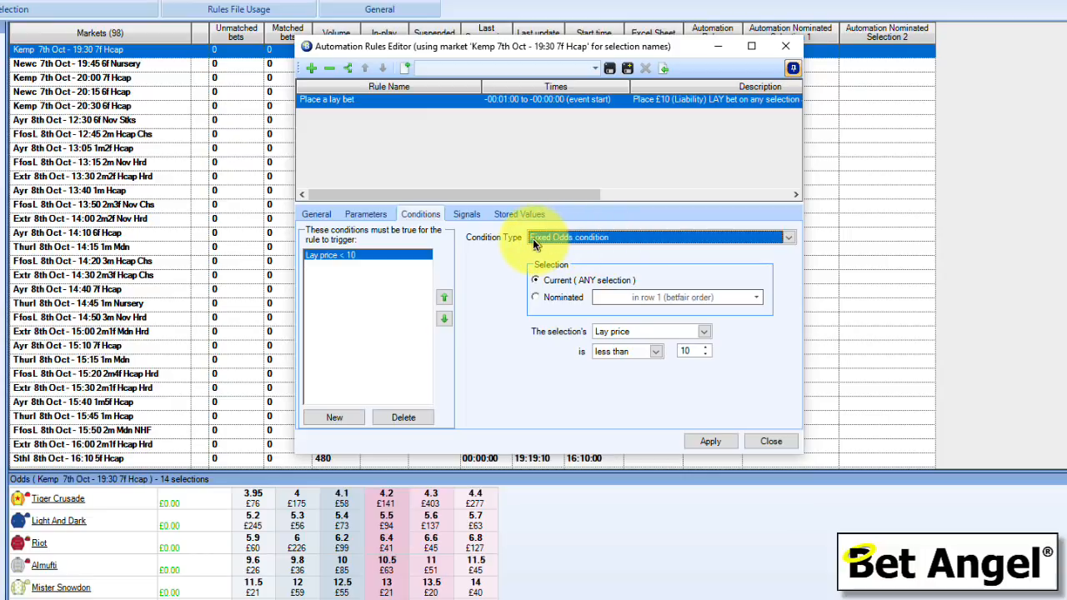
{"action": "left_click", "coordinate": [556, 288]}
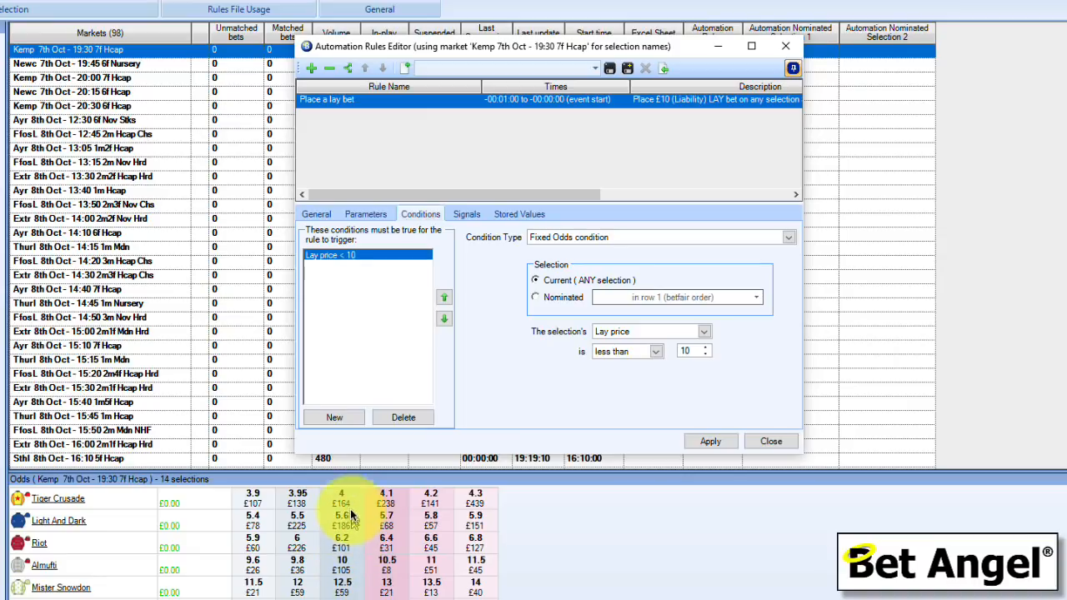
{"action": "left_click", "coordinate": [655, 352]}
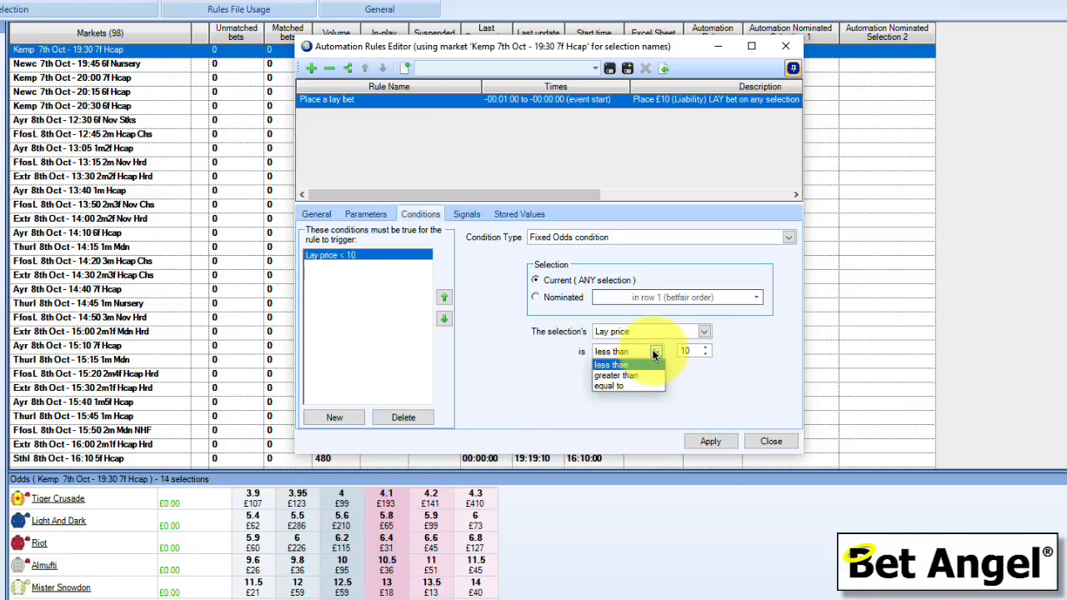
{"action": "left_click", "coordinate": [758, 389]}
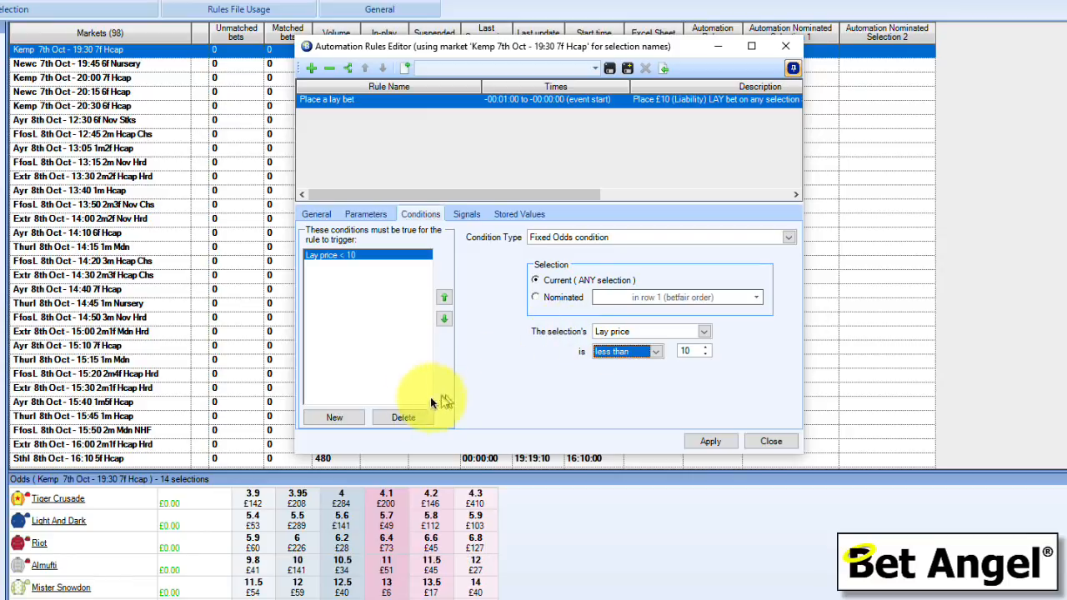
- Add a second Fixed Odds condition requiring the current selection's lay price to be greater than 6
{"action": "left_click", "coordinate": [343, 417]}
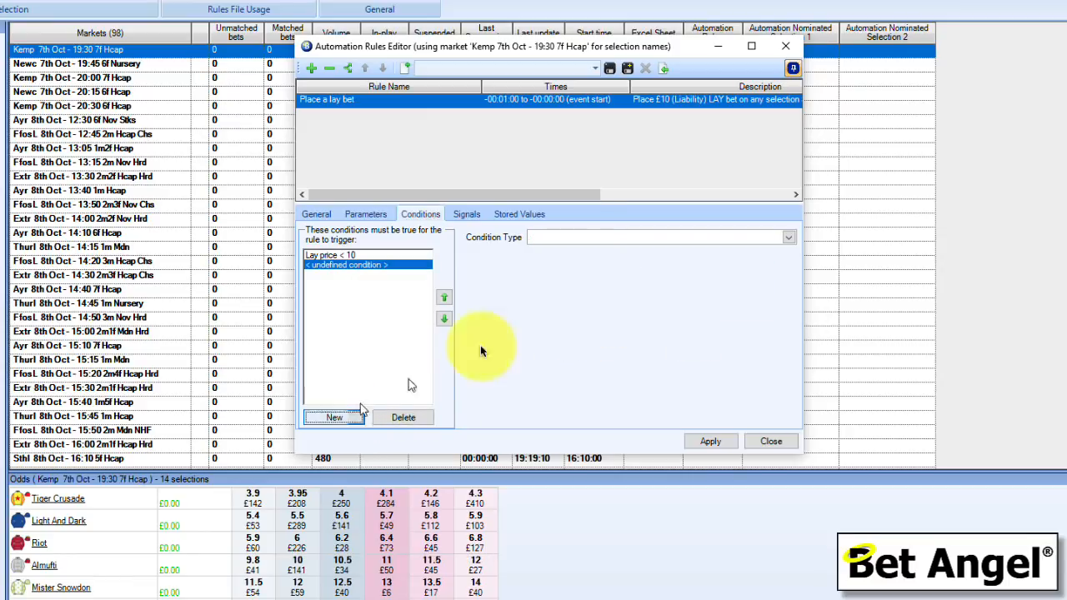
{"action": "left_click", "coordinate": [570, 238]}
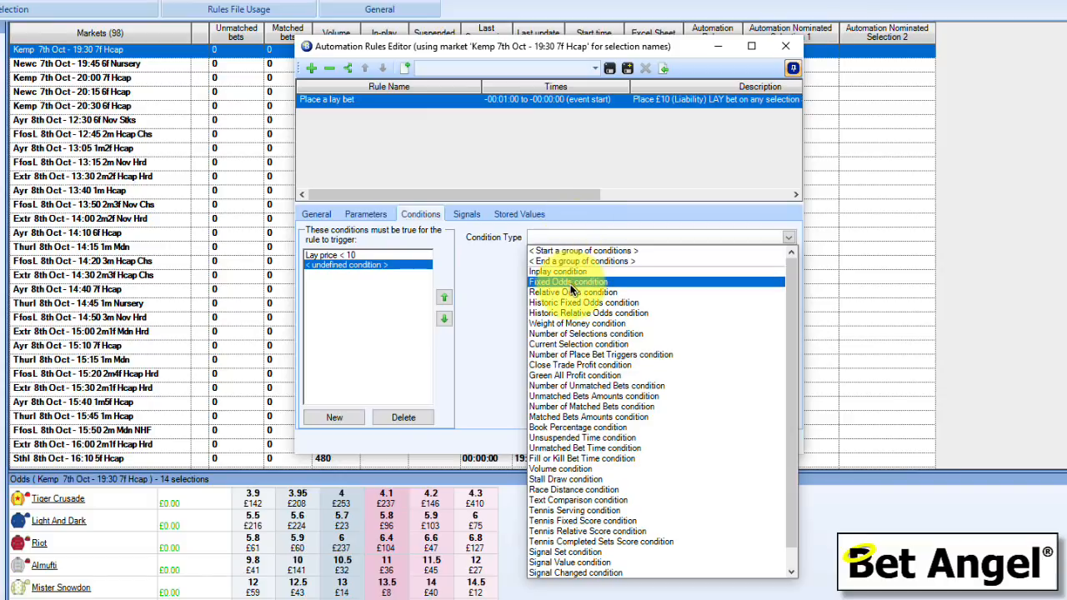
{"action": "left_click", "coordinate": [570, 283]}
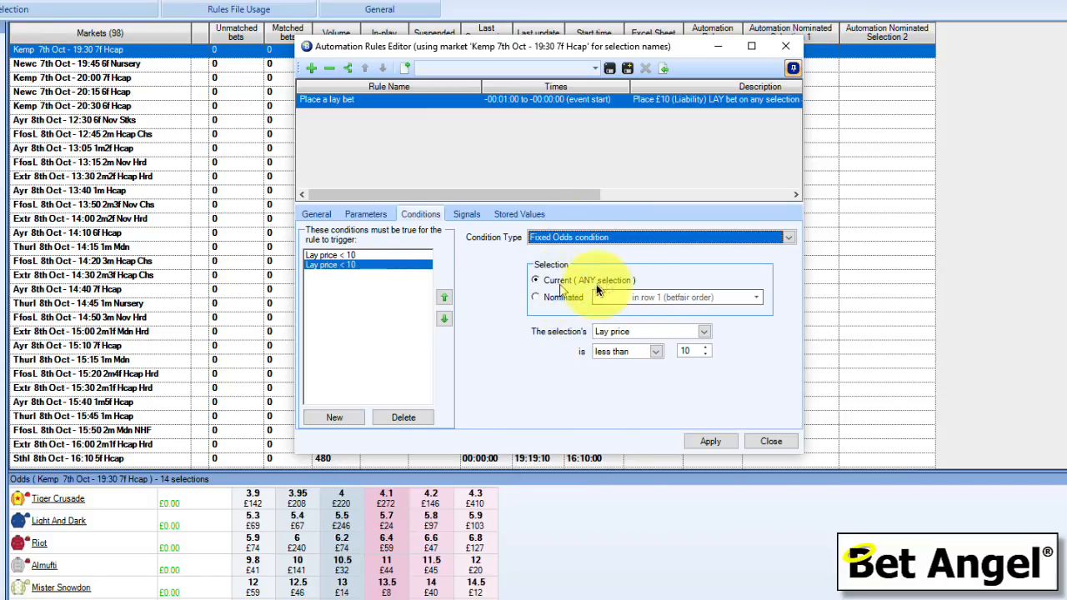
{"action": "left_click", "coordinate": [655, 351]}
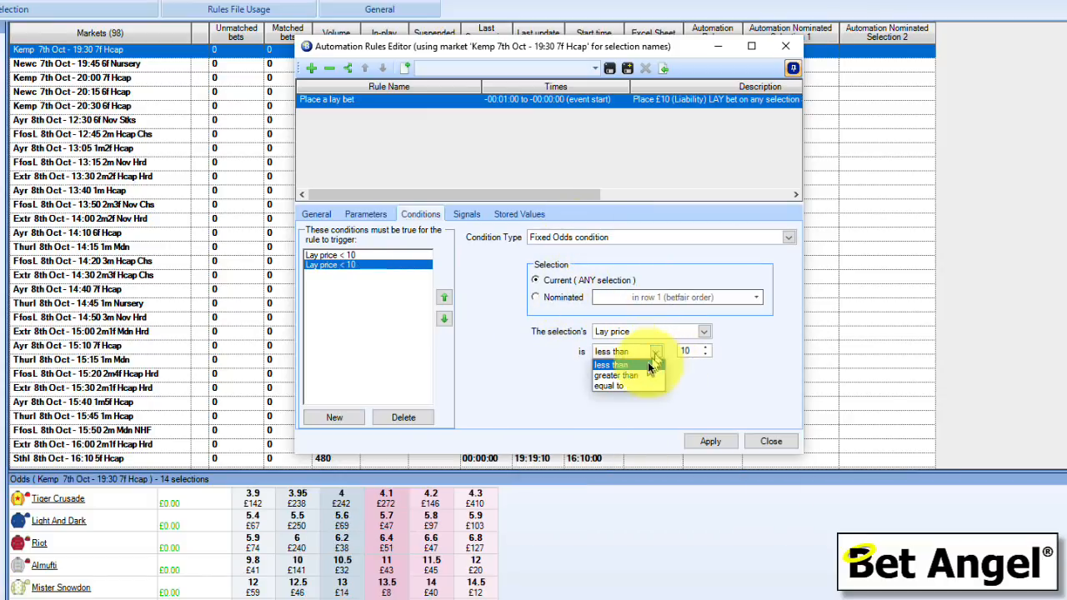
{"action": "left_click", "coordinate": [626, 375]}
{"action": "left_click", "coordinate": [706, 355]}
{"action": "left_click", "coordinate": [706, 355]}
{"action": "left_click", "coordinate": [706, 354]}
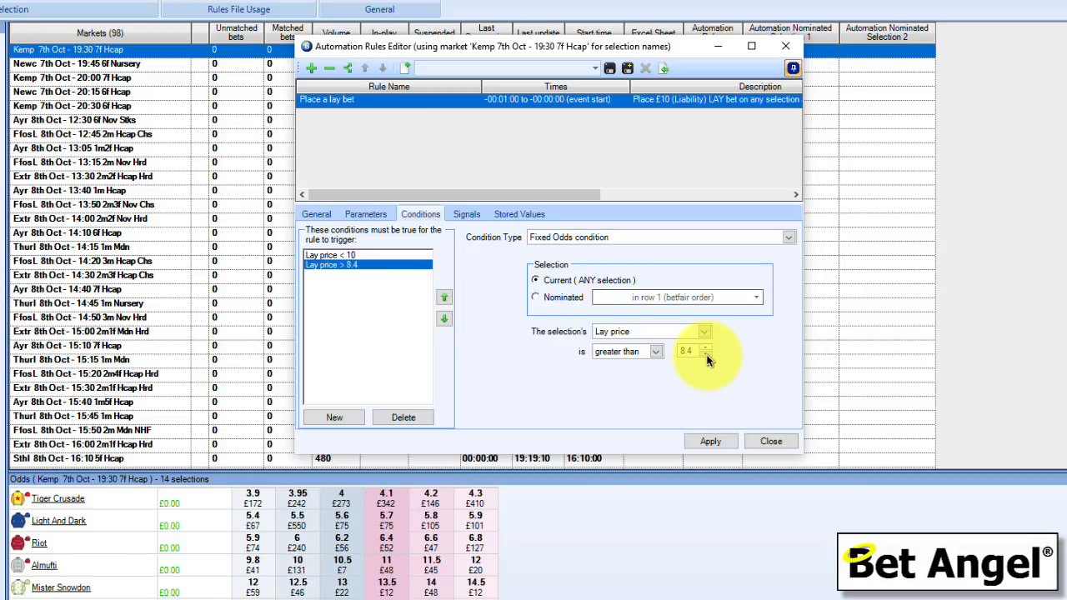
{"action": "left_click", "coordinate": [706, 355]}
{"action": "left_click", "coordinate": [706, 354]}
{"action": "left_click", "coordinate": [706, 355]}
{"action": "left_click", "coordinate": [706, 355]}
{"action": "left_click", "coordinate": [707, 355]}
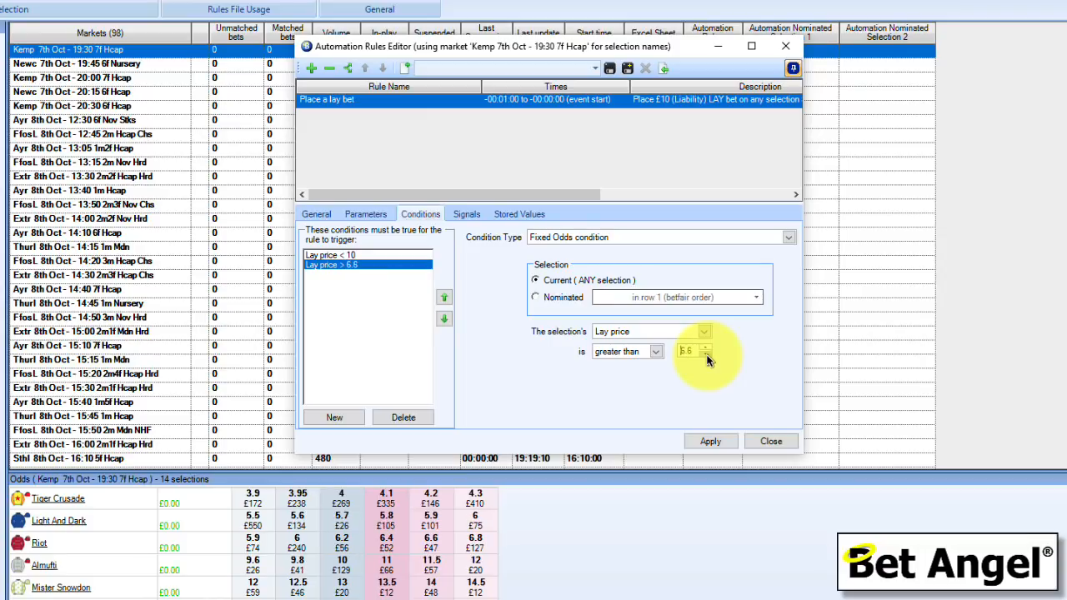
{"action": "left_click", "coordinate": [706, 354]}
{"action": "left_click", "coordinate": [706, 355]}
{"action": "left_click", "coordinate": [706, 349]}
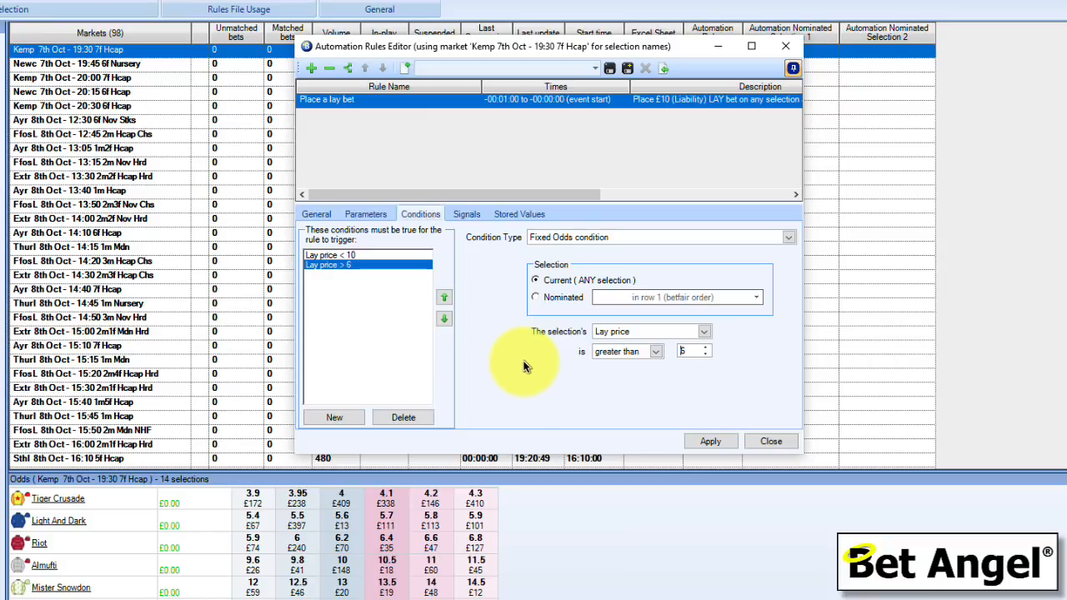
- Add a Number of Matched Bets condition requiring matched bets on the market equal to 0, and create another blank condition
{"action": "left_click", "coordinate": [342, 417]}
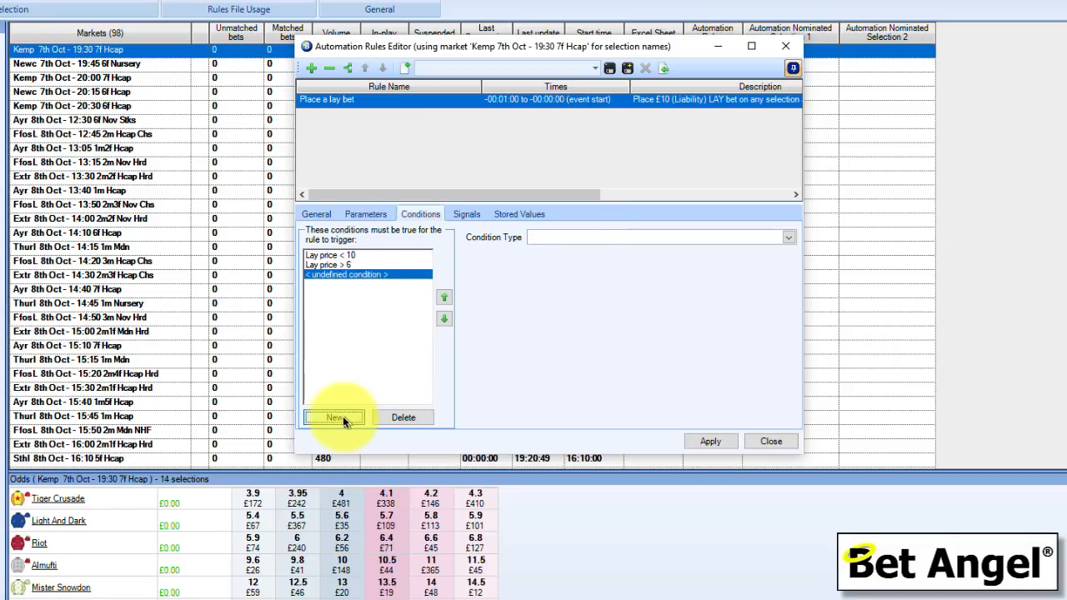
{"action": "left_click", "coordinate": [616, 238]}
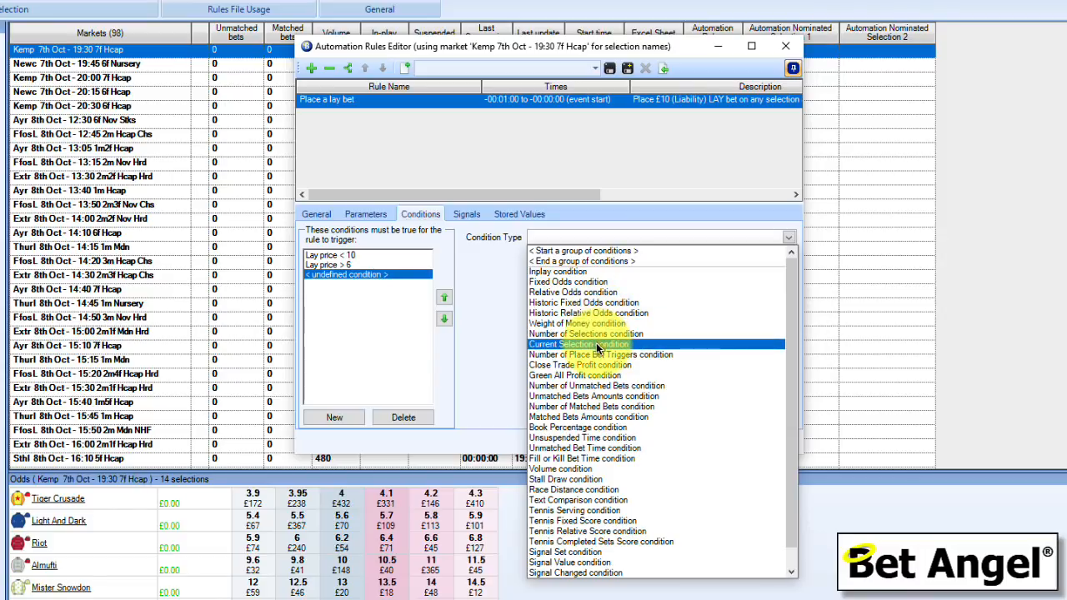
{"action": "left_click", "coordinate": [572, 407]}
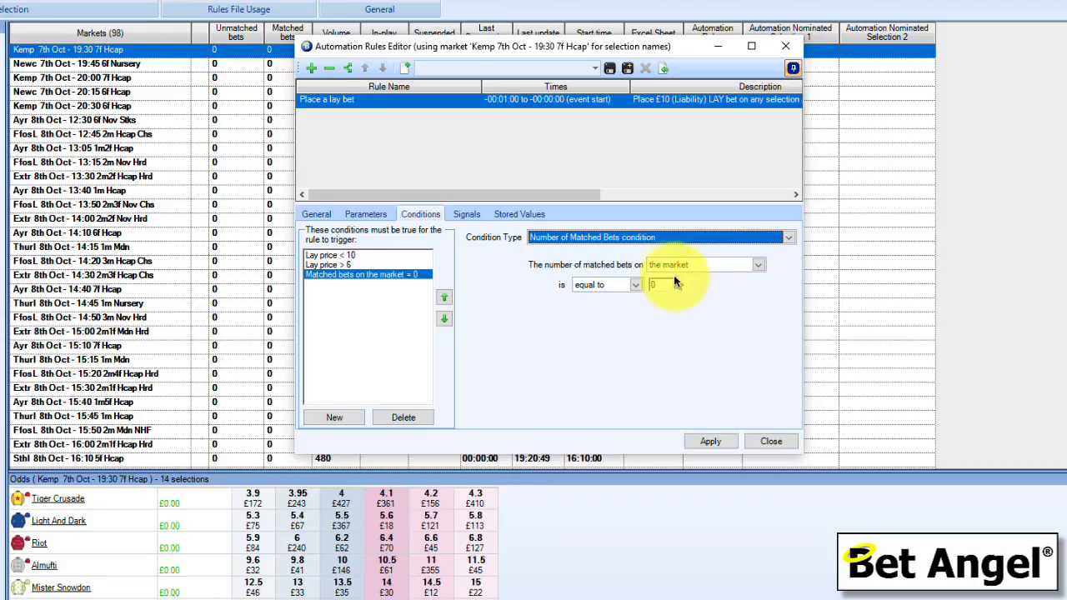
{"action": "left_click", "coordinate": [710, 265]}
{"action": "left_click", "coordinate": [711, 267]}
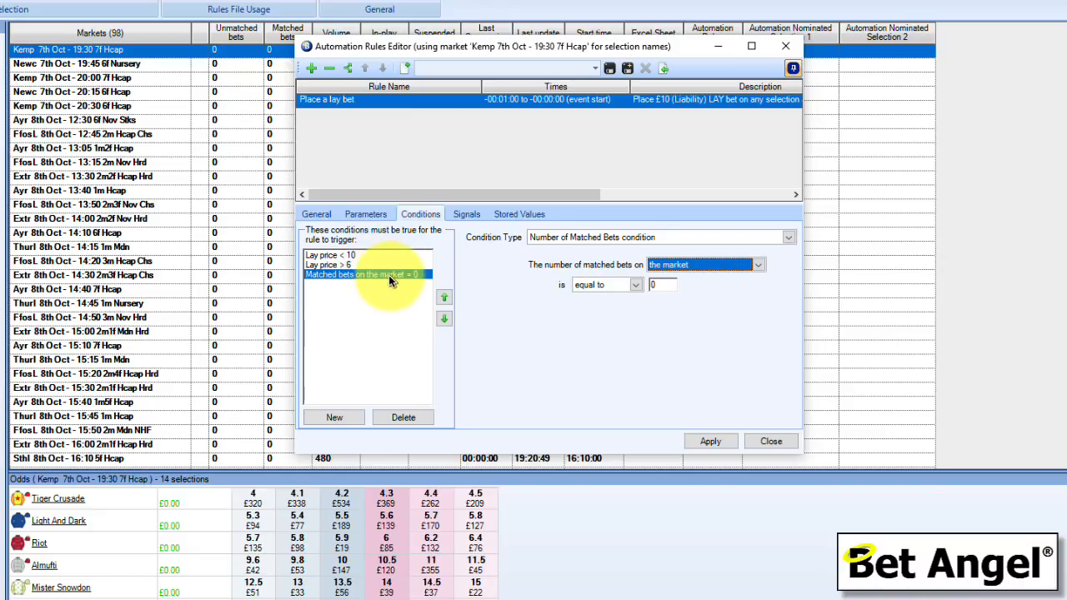
{"action": "left_click", "coordinate": [337, 417]}
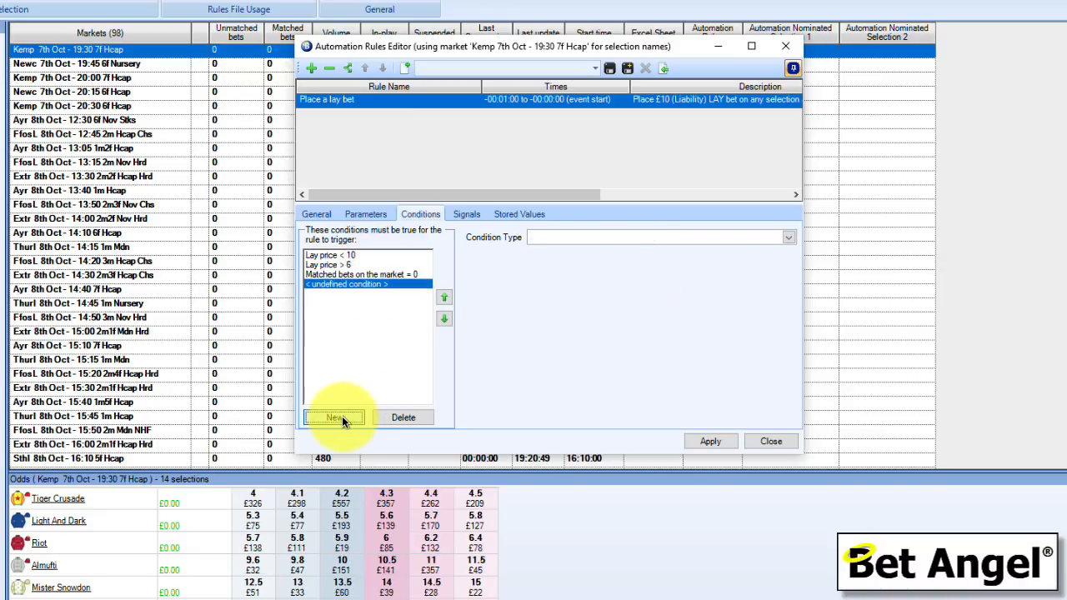
- Try a Text Comparison condition on the market name for the blank condition and clear its Mdn text item
{"action": "left_click", "coordinate": [600, 240]}
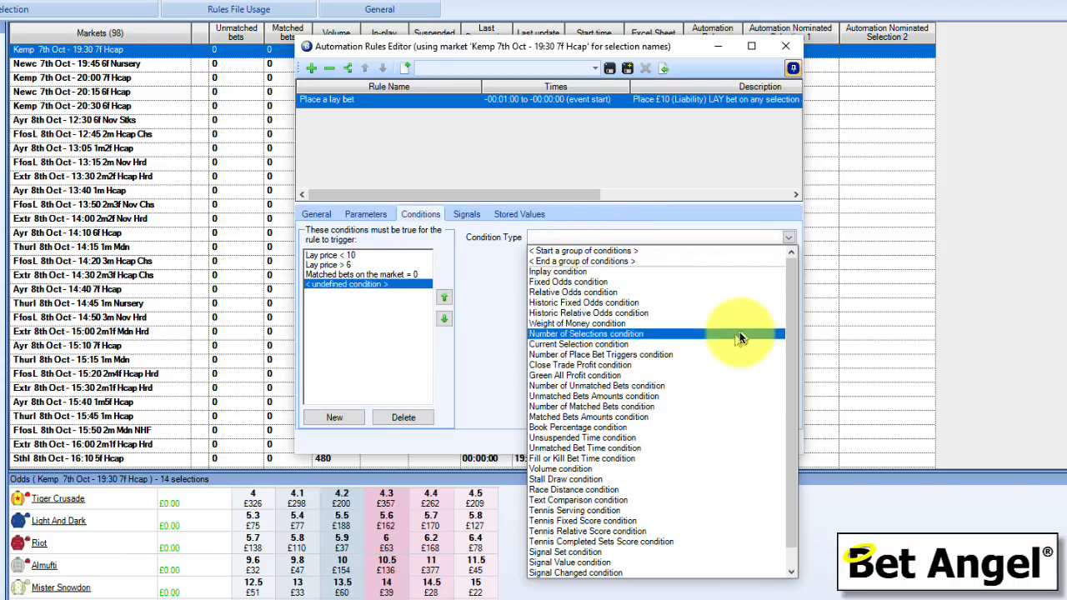
{"action": "mouse_move", "coordinate": [793, 302]}
{"action": "left_mouse_down"}
{"action": "mouse_move", "coordinate": [791, 356]}
{"action": "mouse_move", "coordinate": [791, 304]}
{"action": "left_mouse_up"}
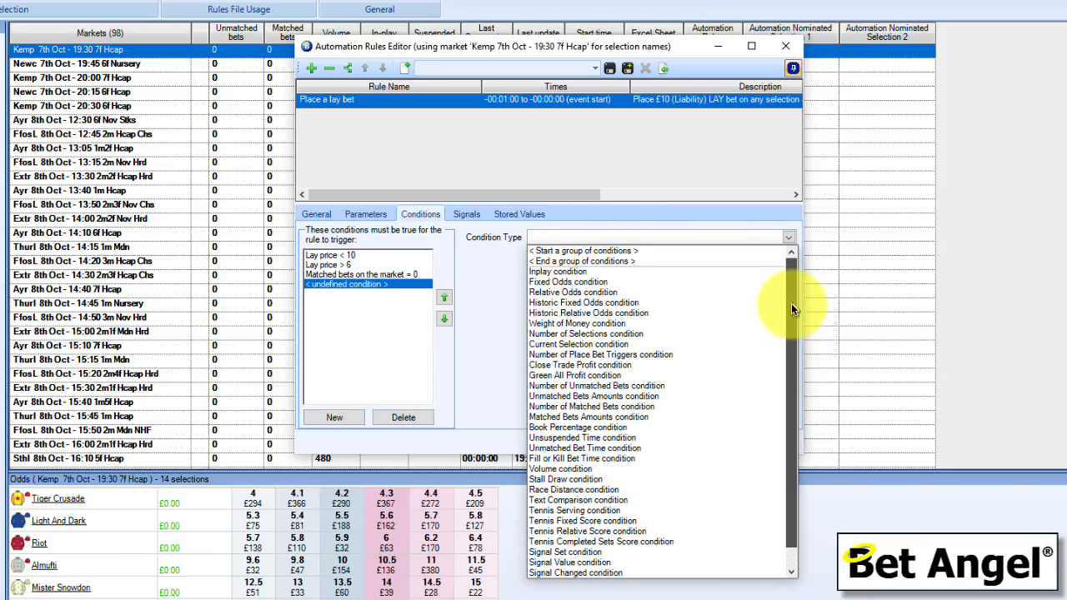
{"action": "left_click", "coordinate": [586, 501]}
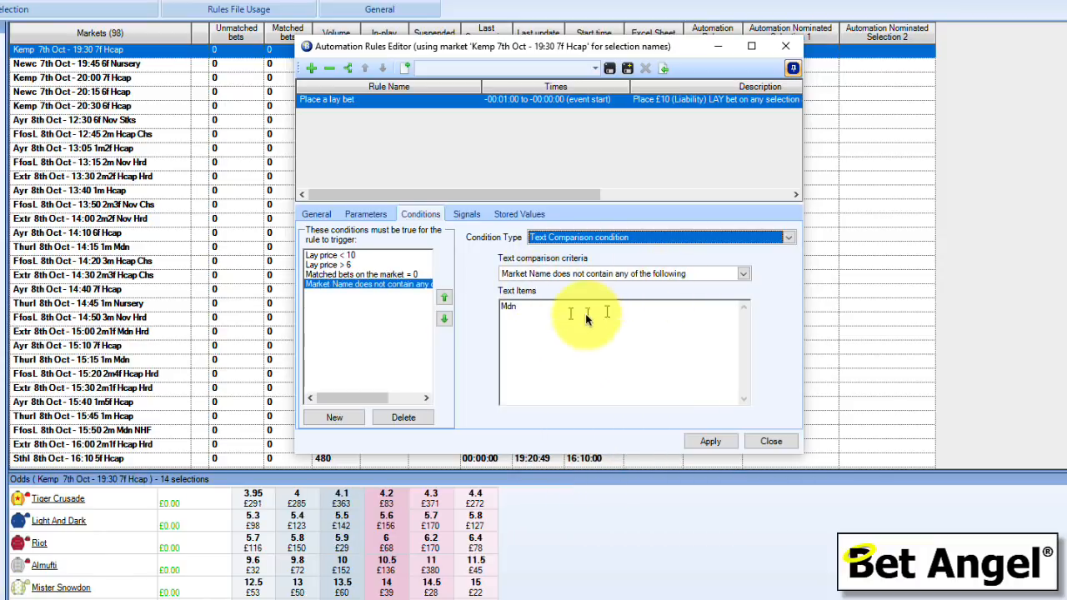
{"action": "left_click", "coordinate": [526, 309]}
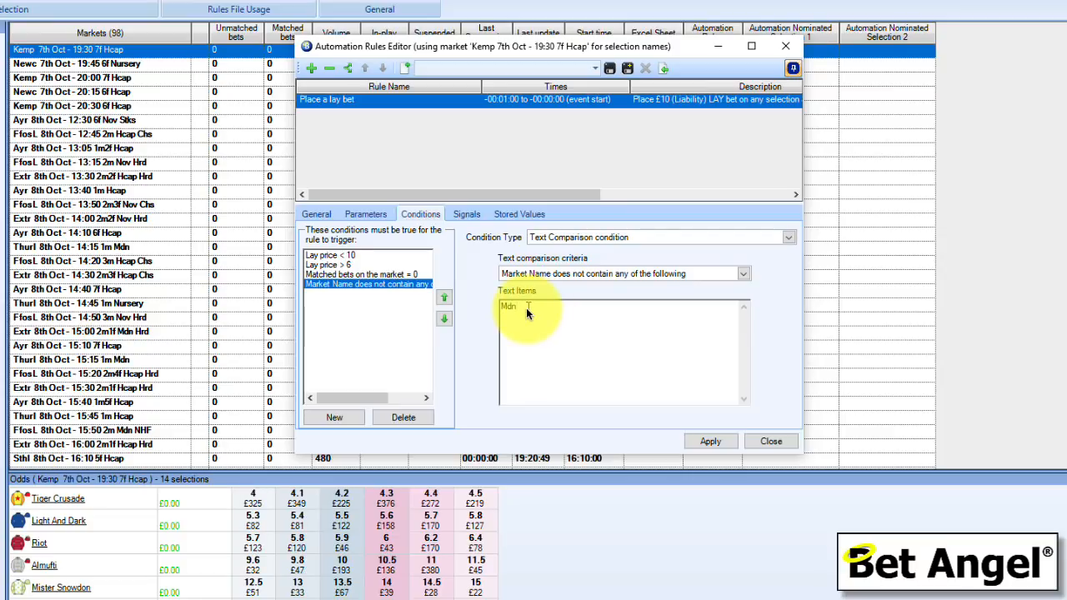
{"action": "left_click", "coordinate": [563, 275]}
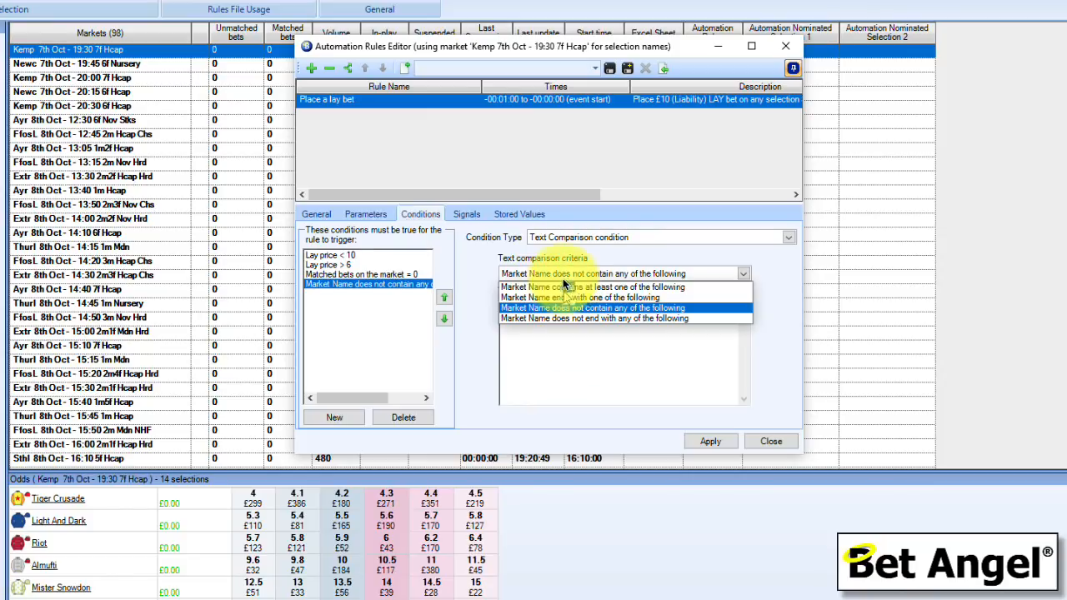
{"action": "left_click", "coordinate": [570, 339]}
{"action": "left_click_drag", "start_coordinate": [531, 308], "coordinate": [480, 308]}
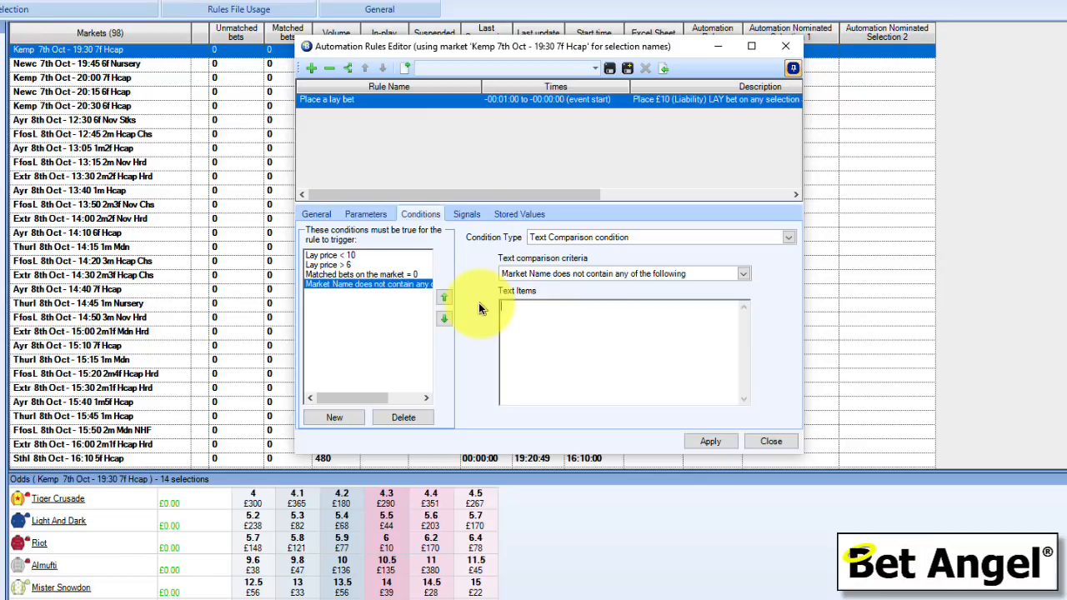
- Change the fourth condition's type to Inplay condition with the market NOT in-play, and apply the rule settings
{"action": "left_click", "coordinate": [589, 238]}
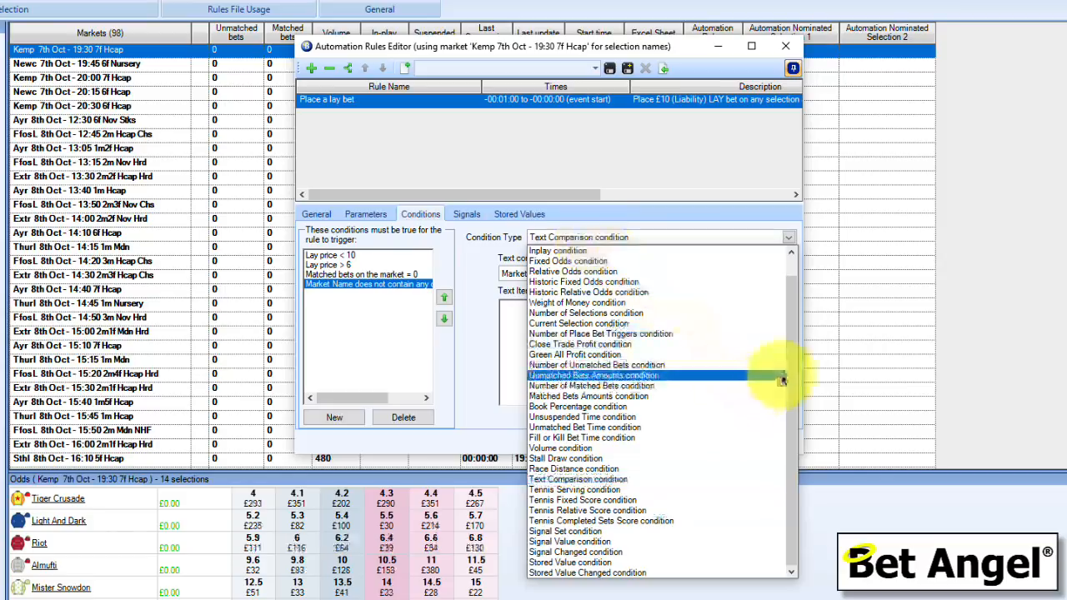
{"action": "left_click_drag", "start_coordinate": [786, 370], "coordinate": [790, 310]}
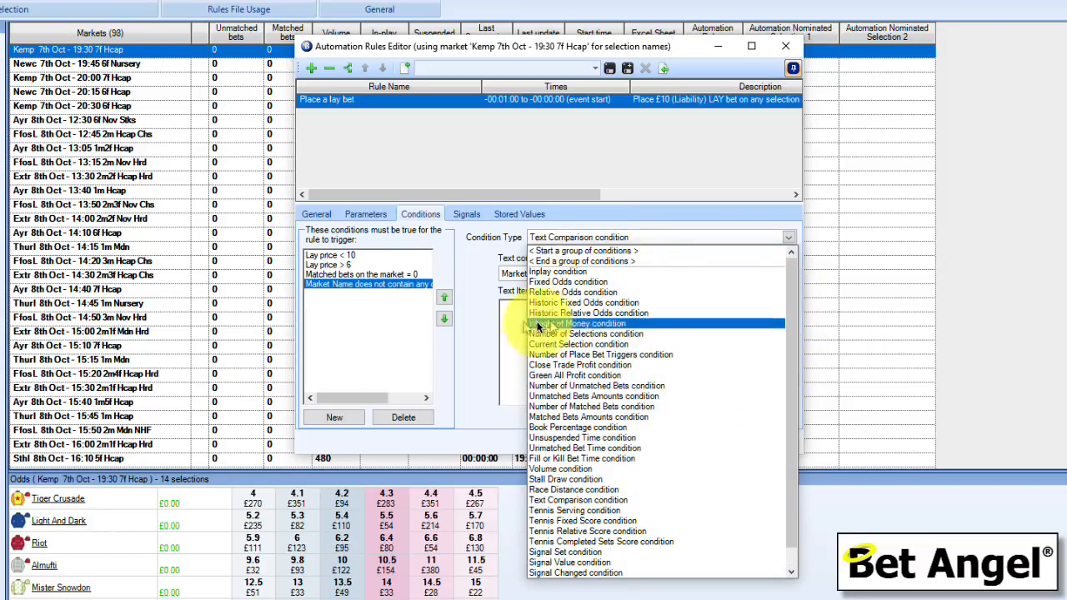
{"action": "left_click", "coordinate": [505, 319]}
{"action": "left_click", "coordinate": [590, 237]}
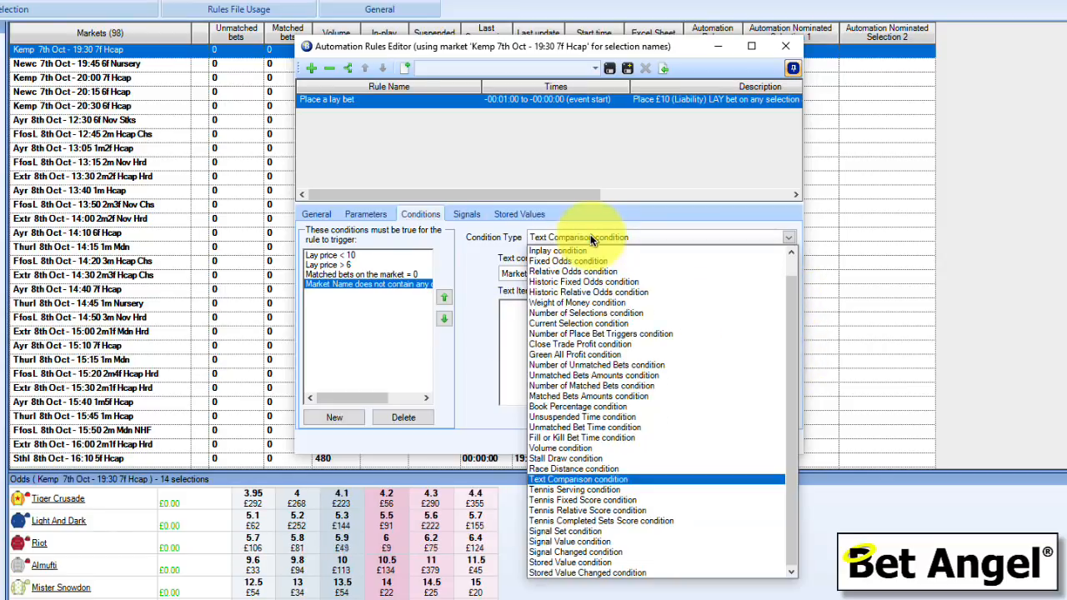
{"action": "left_click", "coordinate": [583, 252]}
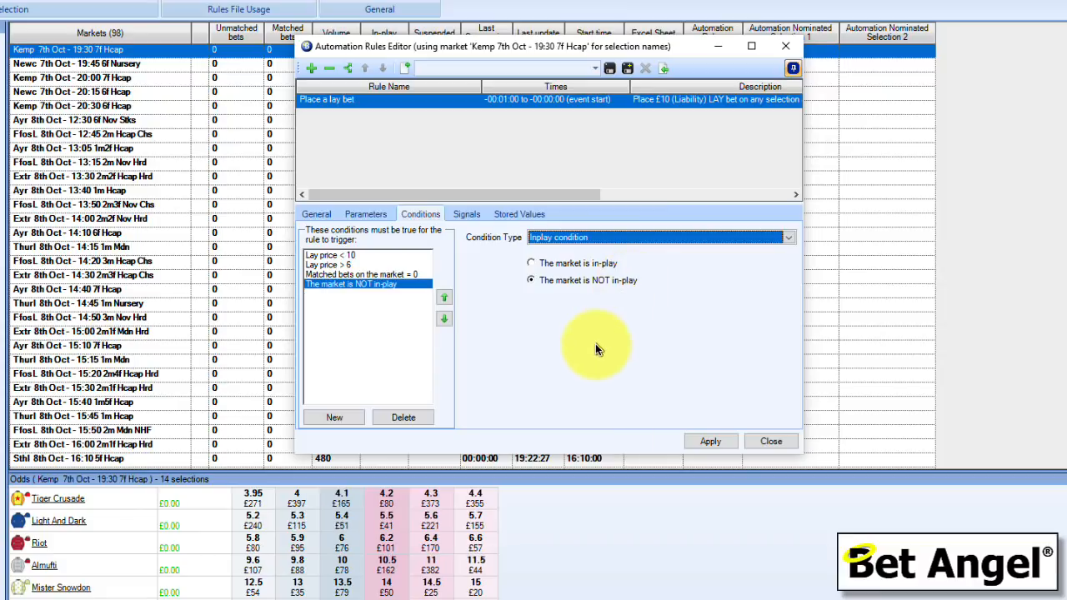
{"action": "left_click", "coordinate": [706, 444]}
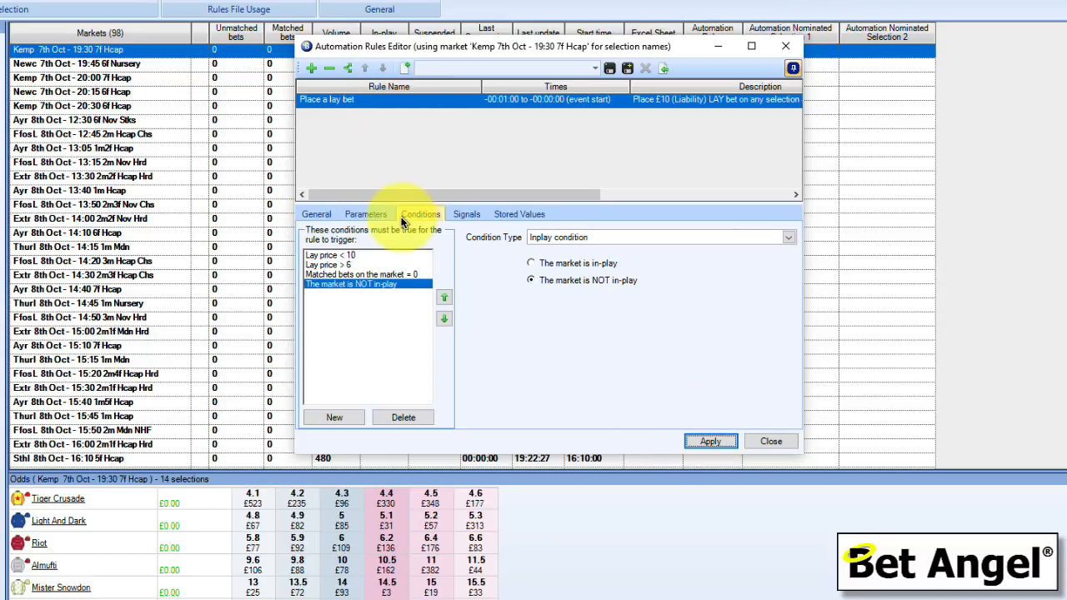
- Set the rule to arm 00:05:00 before event start, apply it and save the rules file as My Lay Betting Bot
{"action": "left_click", "coordinate": [316, 214]}
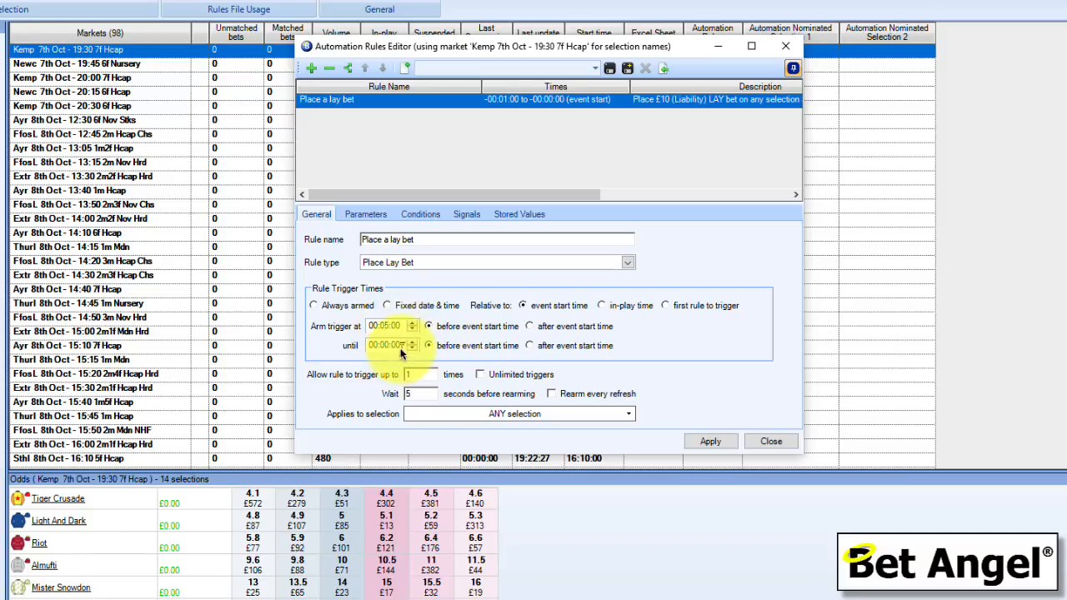
{"action": "left_click", "coordinate": [701, 442]}
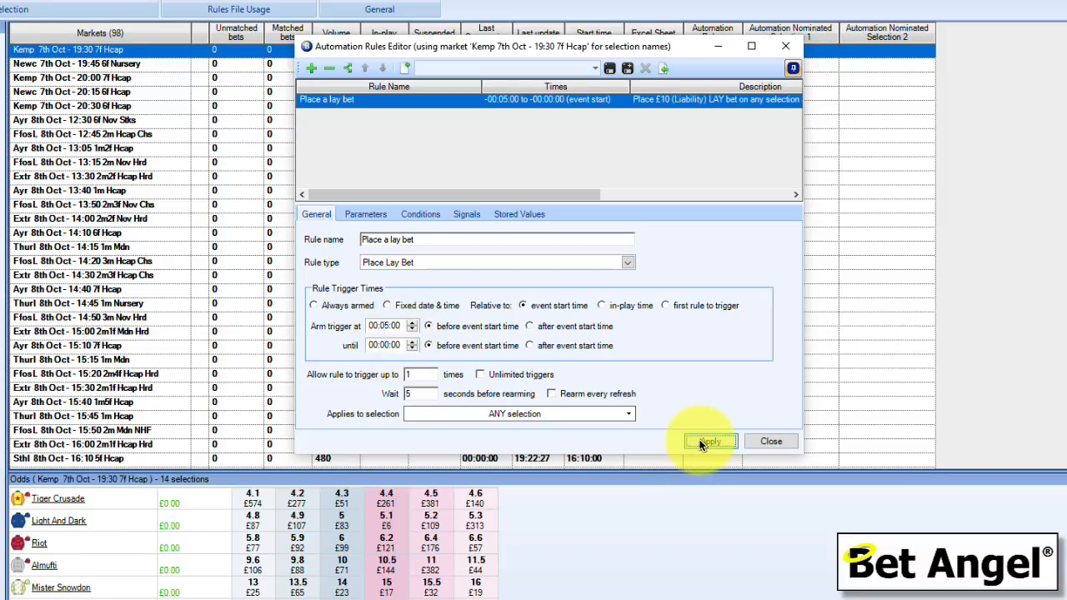
{"action": "left_click", "coordinate": [609, 69]}
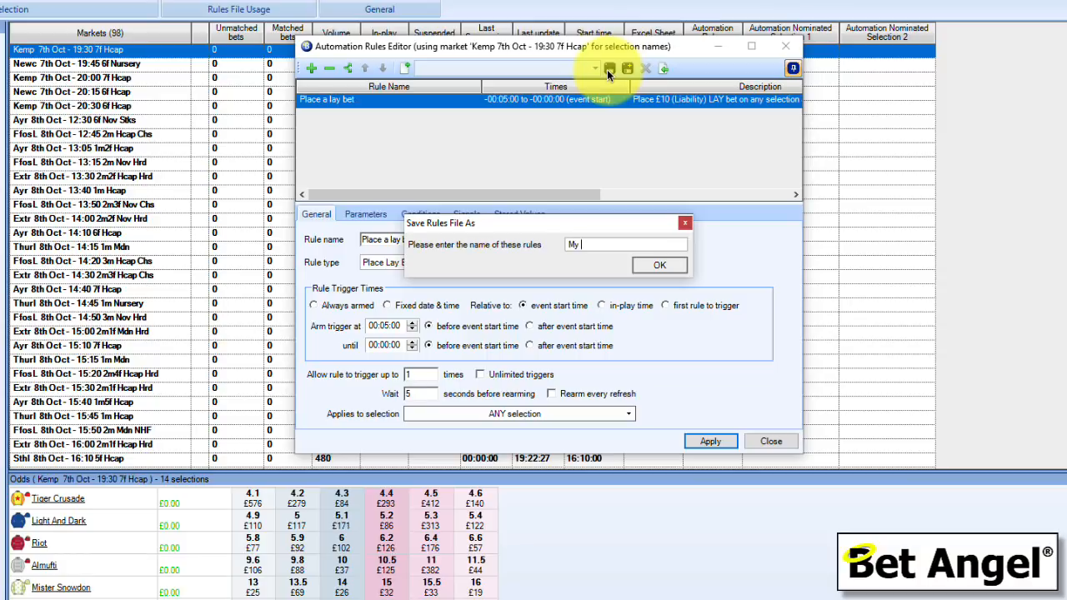
{"action": "type", "text": "Betting Bot"}
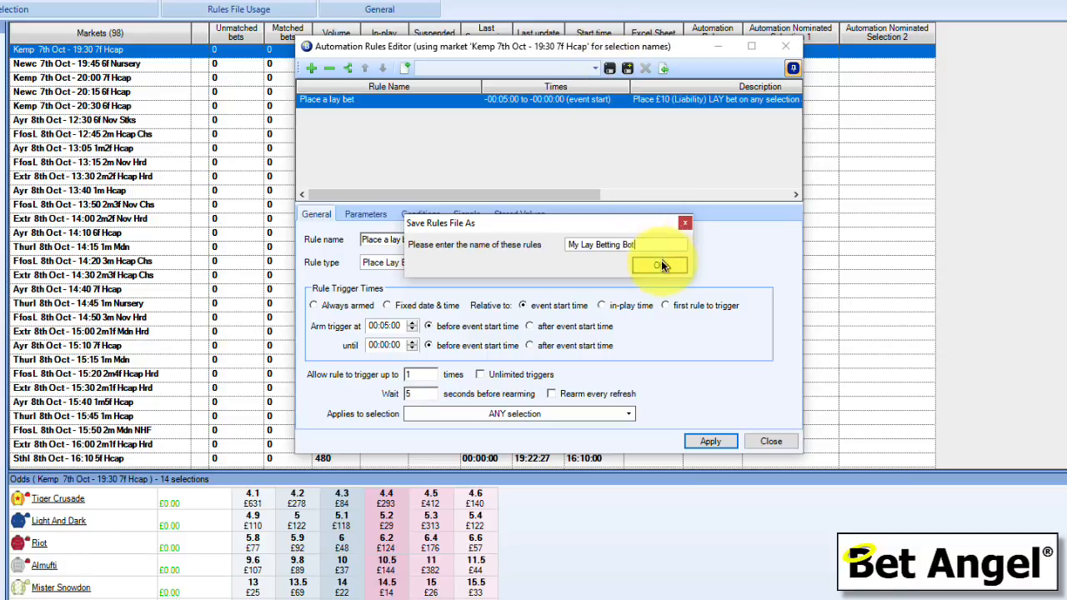
{"action": "left_click", "coordinate": [660, 265]}
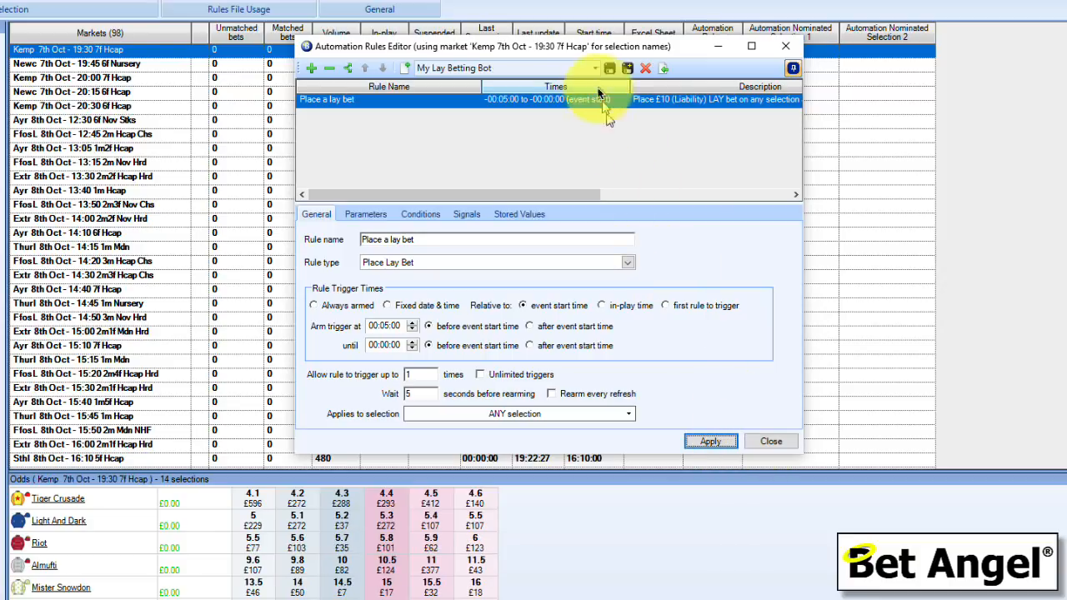
- Close the rules editor and assign the My Lay Betting Bot rules to the Kemp 7th Oct - 19:30 7f Hcap market
{"action": "left_click", "coordinate": [595, 68]}
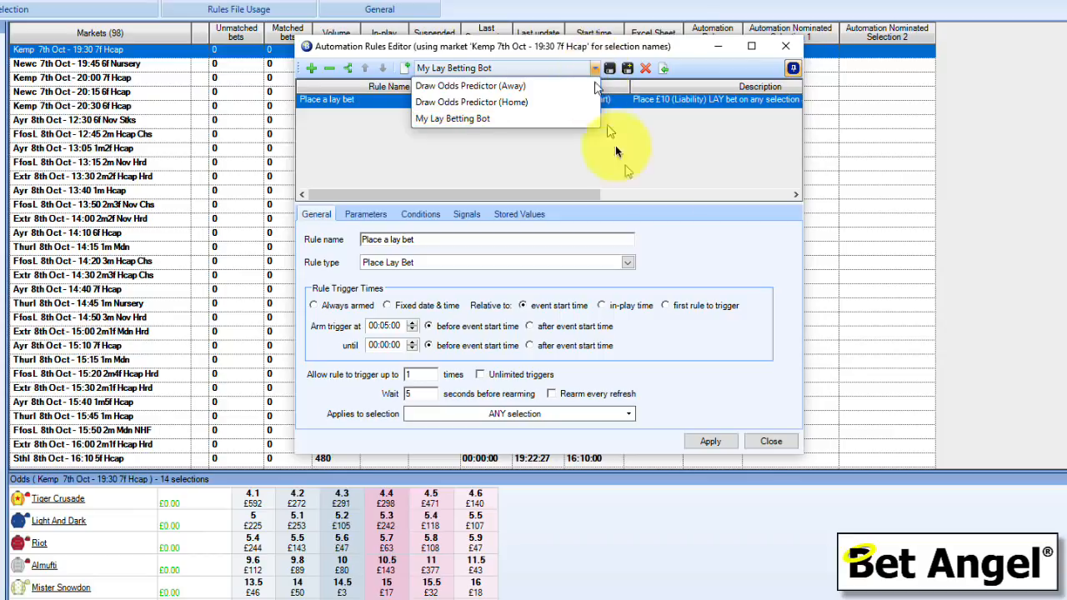
{"action": "left_click", "coordinate": [774, 444]}
{"action": "left_click", "coordinate": [774, 444]}
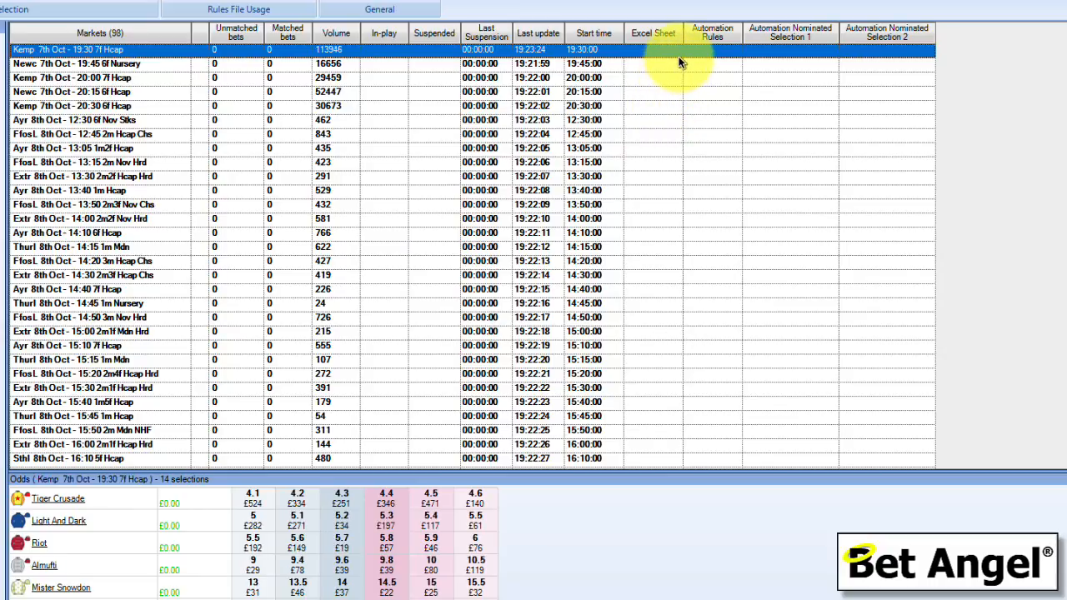
{"action": "left_click", "coordinate": [707, 51]}
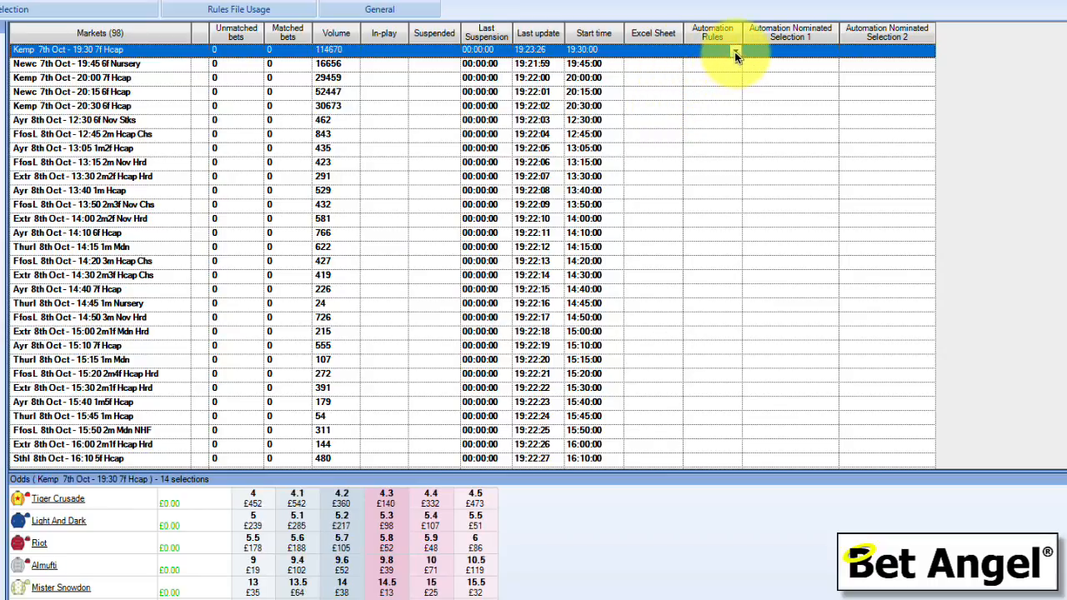
{"action": "left_click", "coordinate": [735, 51]}
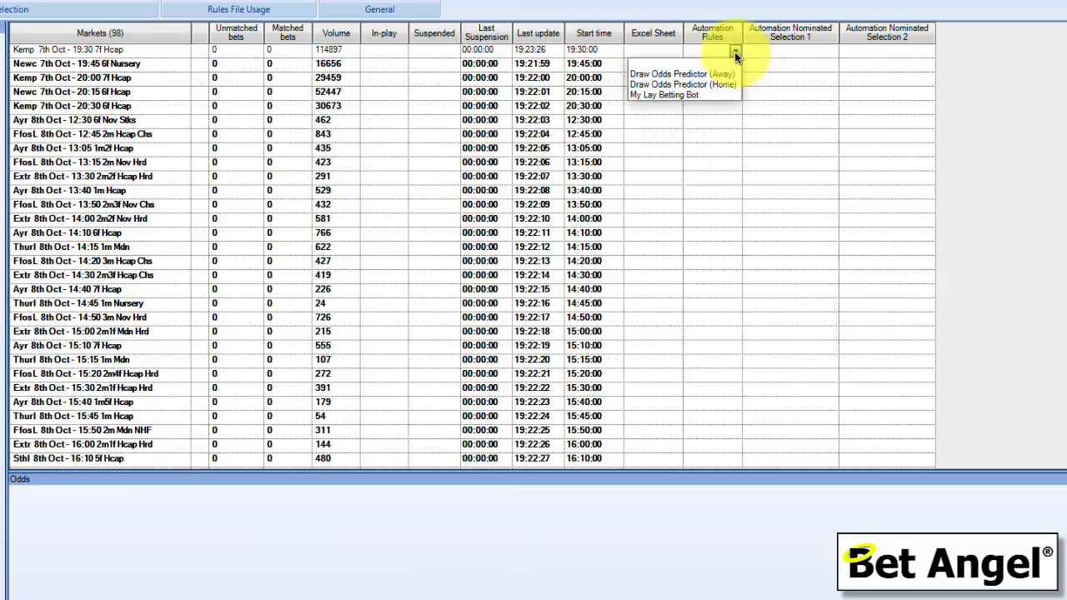
{"action": "left_click", "coordinate": [691, 95]}
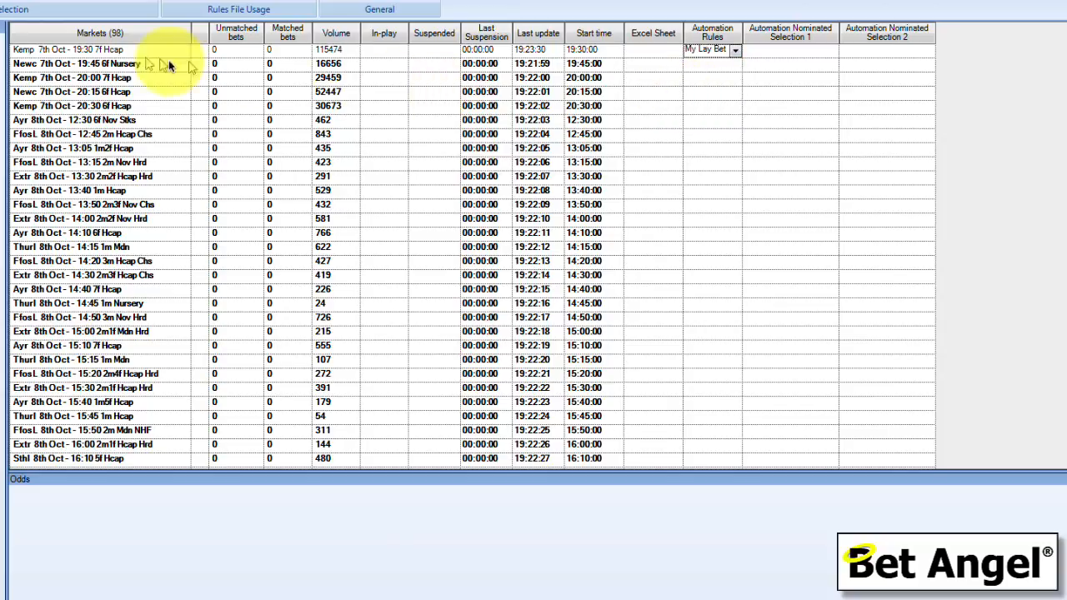
{"action": "left_click", "coordinate": [75, 51]}
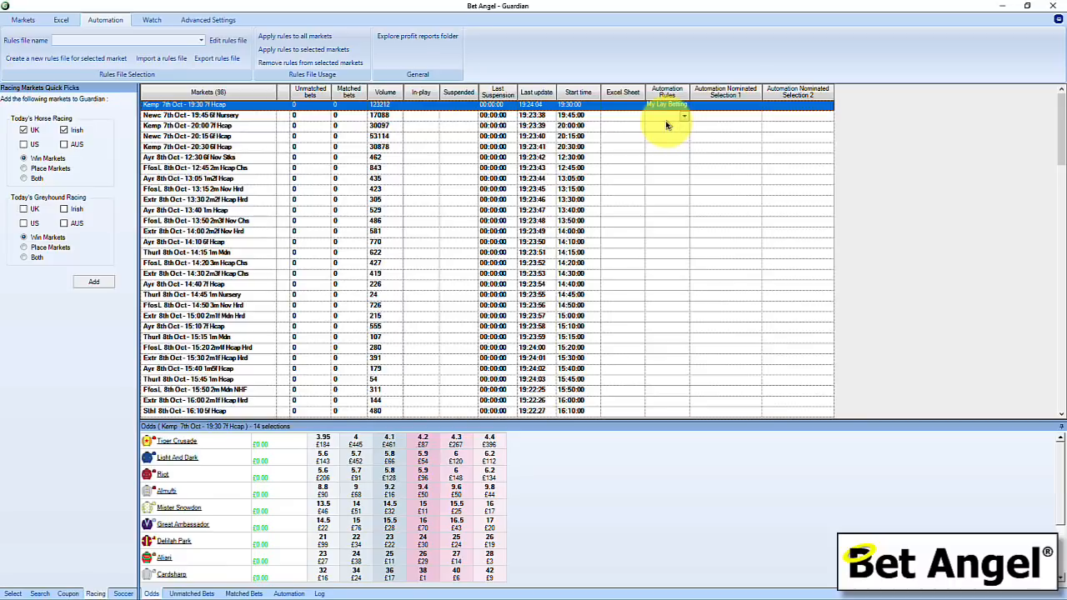
- Choose the My Lay Betting Bot rules file and apply it to all markets in the list
{"action": "left_click", "coordinate": [200, 42]}
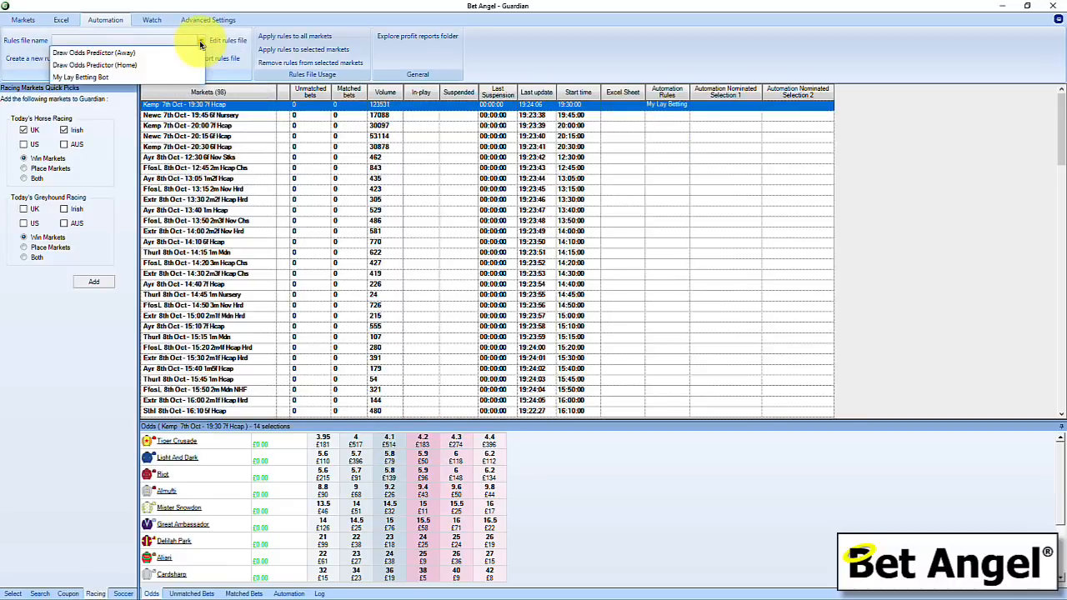
{"action": "left_click", "coordinate": [92, 77]}
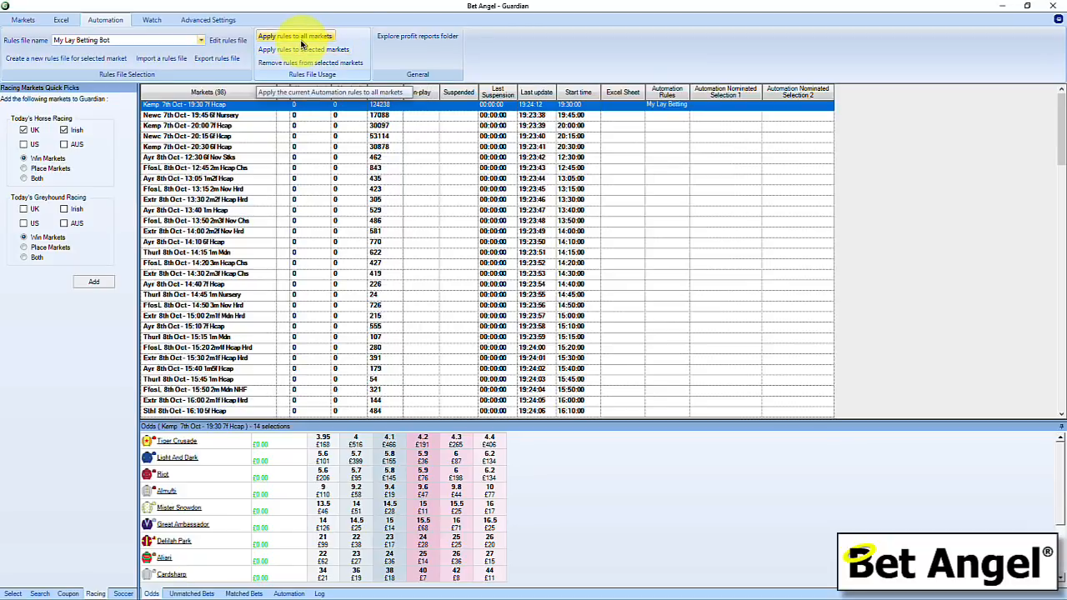
{"action": "left_click", "coordinate": [302, 40]}
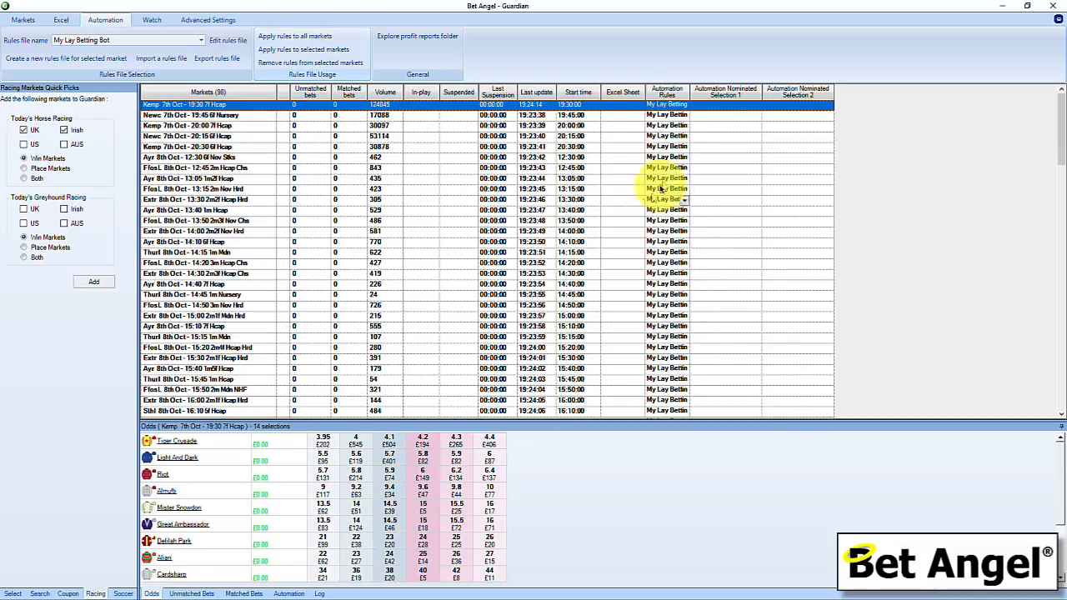
{"action": "left_click", "coordinate": [678, 372]}
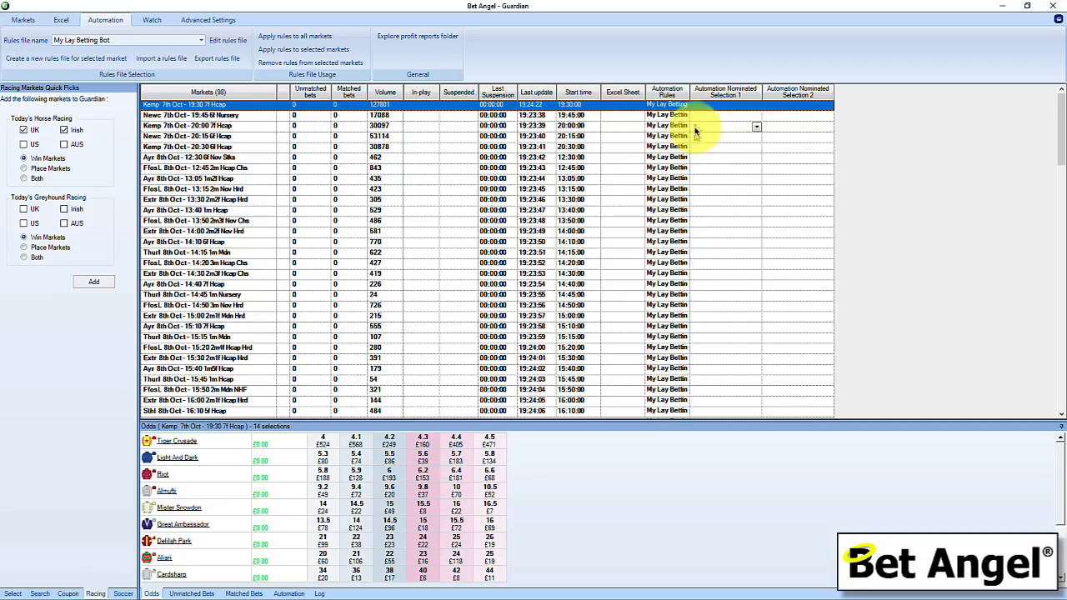
- Widen the Automation Rules column to fit the full rules name, and look at the rules choices for the Newc 7th Oct - 19:45 market
{"action": "left_click_drag", "start_coordinate": [689, 92], "coordinate": [713, 93]}
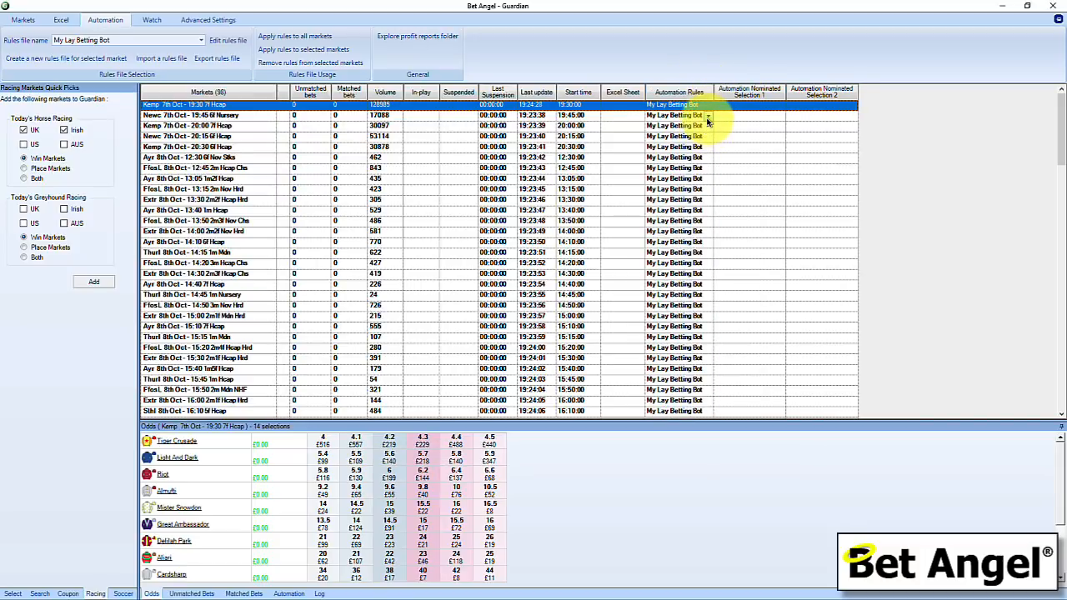
{"action": "left_click", "coordinate": [707, 117]}
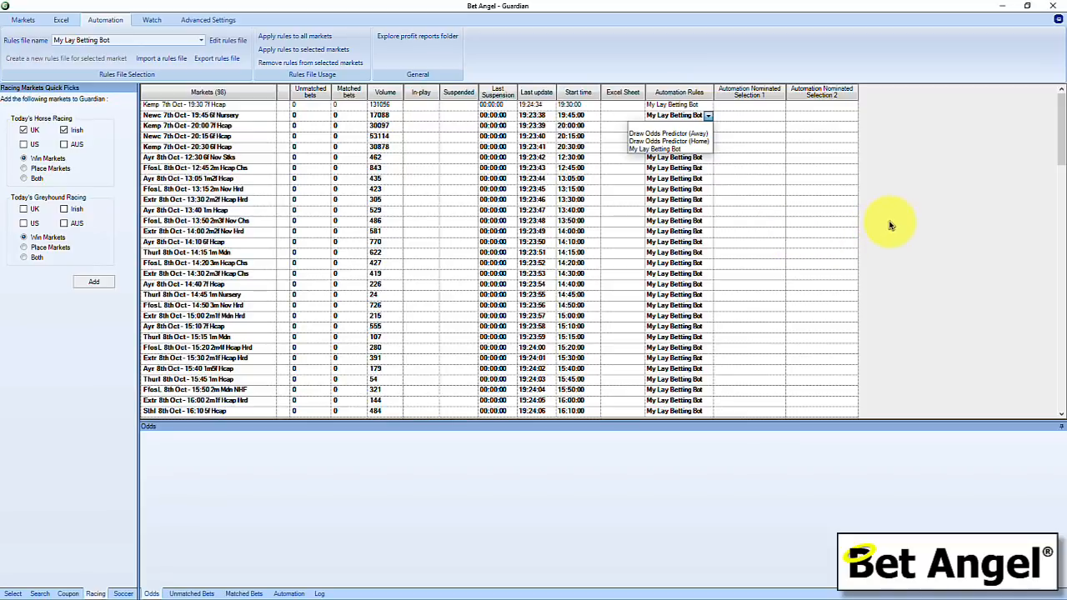
{"action": "left_click", "coordinate": [890, 225]}
- Select the Kemp 7th Oct - 19:30 7f Hcap market and view its matched bets
{"action": "left_click", "coordinate": [199, 107]}
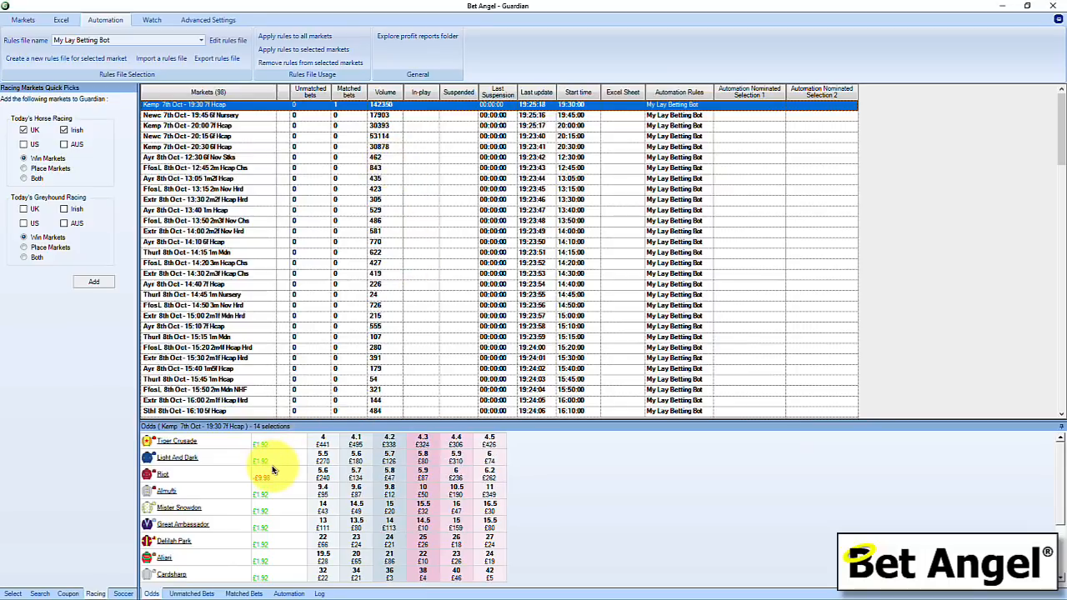
{"action": "left_click", "coordinate": [244, 594]}
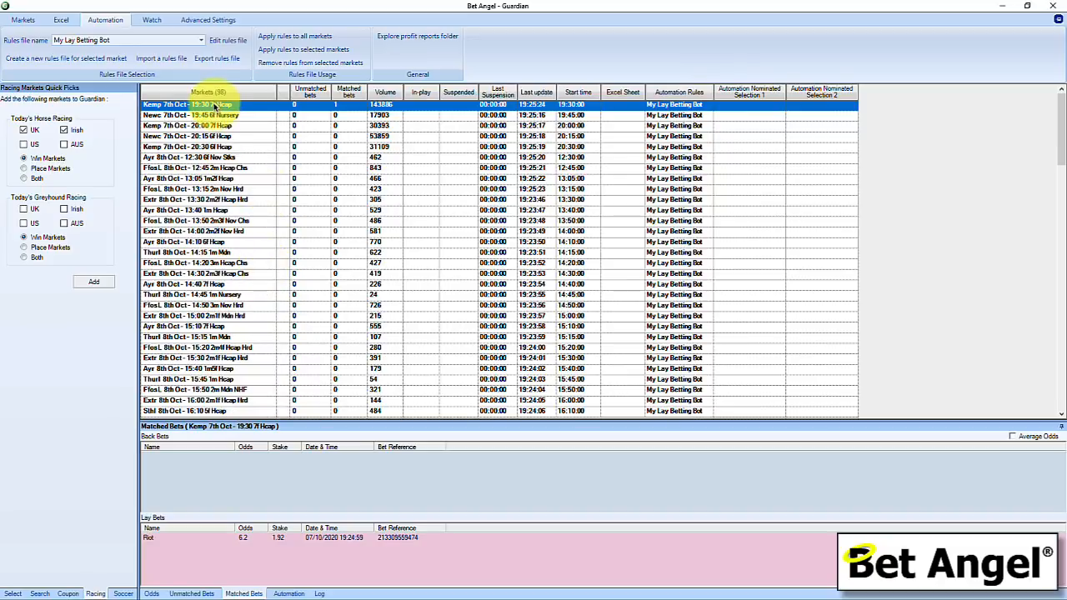
- Open the Kemp 19:30 market in Bet Angel Professional's one-click screen, turn off the Green option and return to Guardian
{"action": "double_click", "coordinate": [215, 107]}
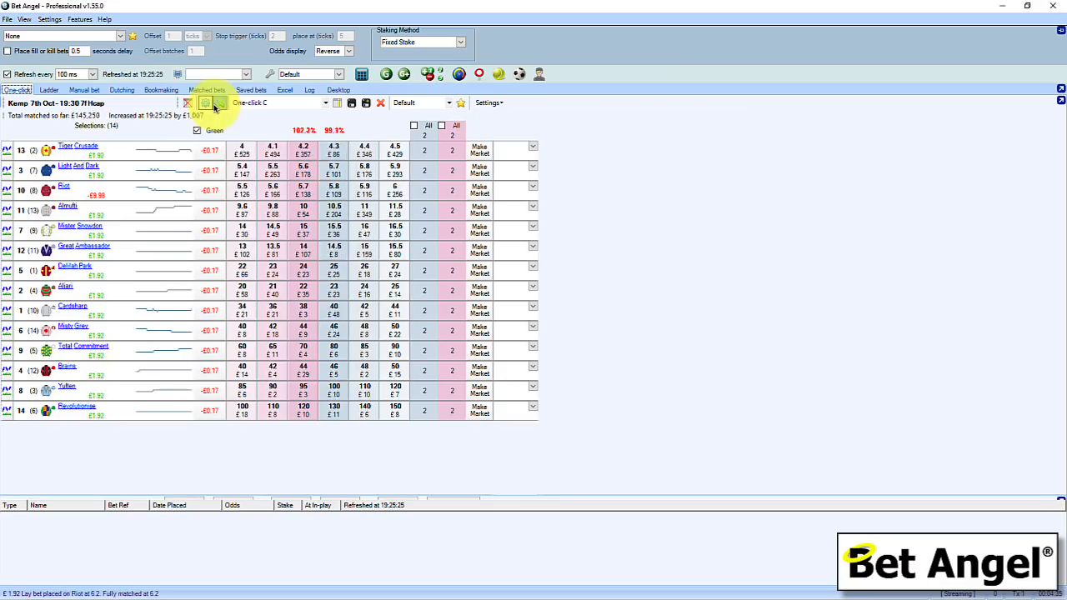
{"action": "left_click", "coordinate": [197, 131]}
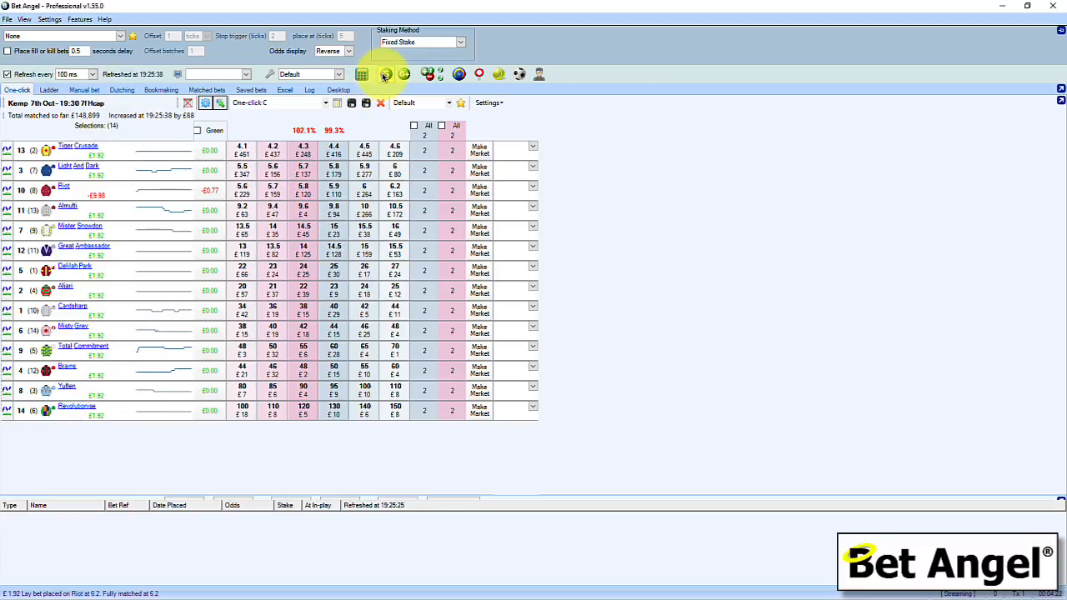
{"action": "left_click", "coordinate": [384, 75]}
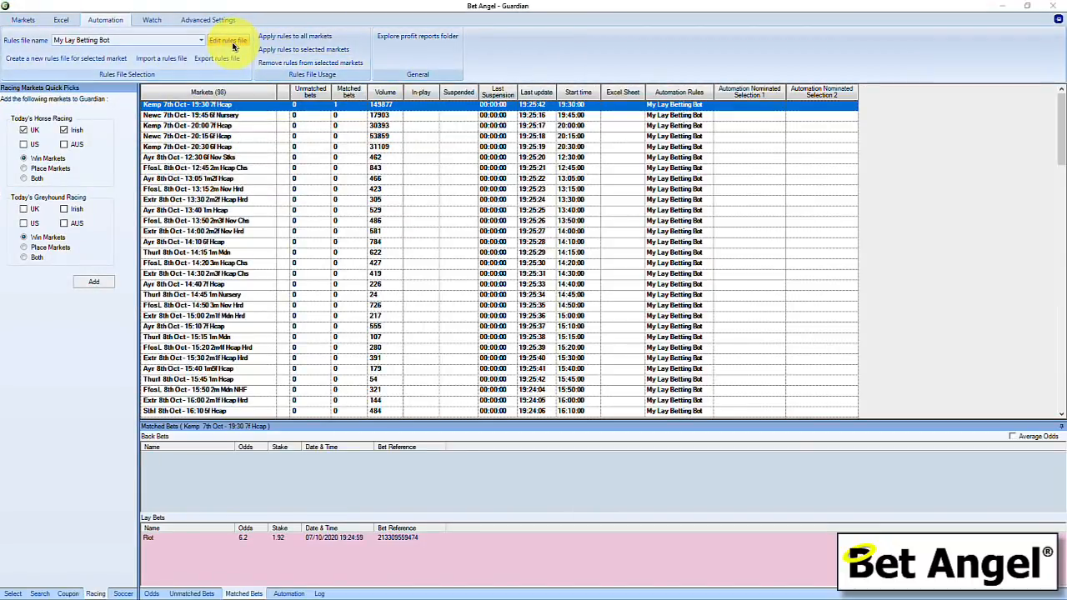
- Reopen the My Lay Betting Bot rules for editing and review the lay bet rule's general settings, parameters and conditions
{"action": "left_click_drag", "start_coordinate": [1, 157], "coordinate": [602, 128]}
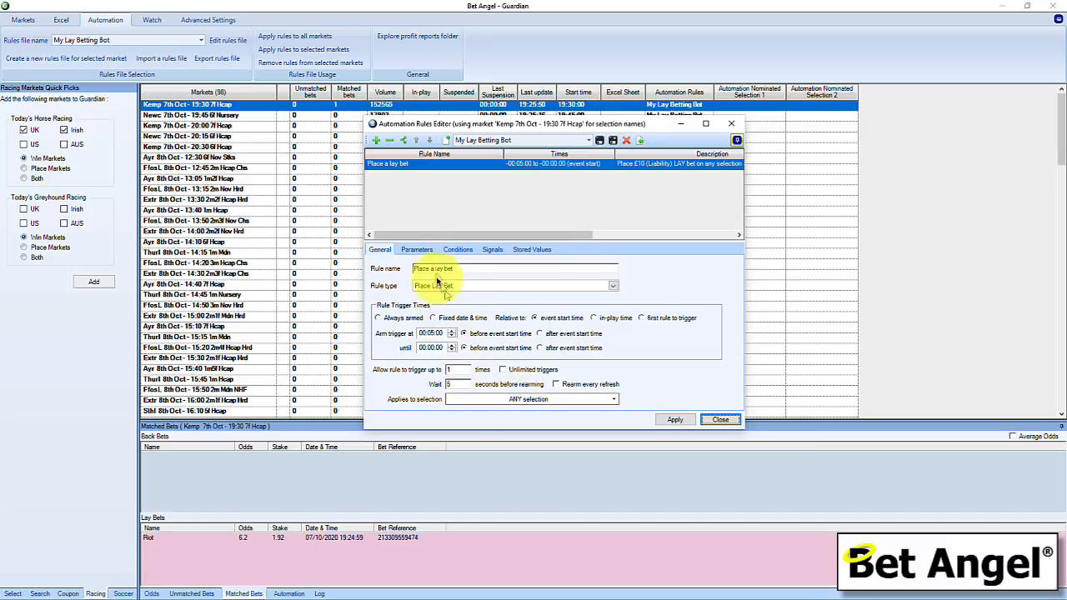
{"action": "left_click", "coordinate": [418, 250]}
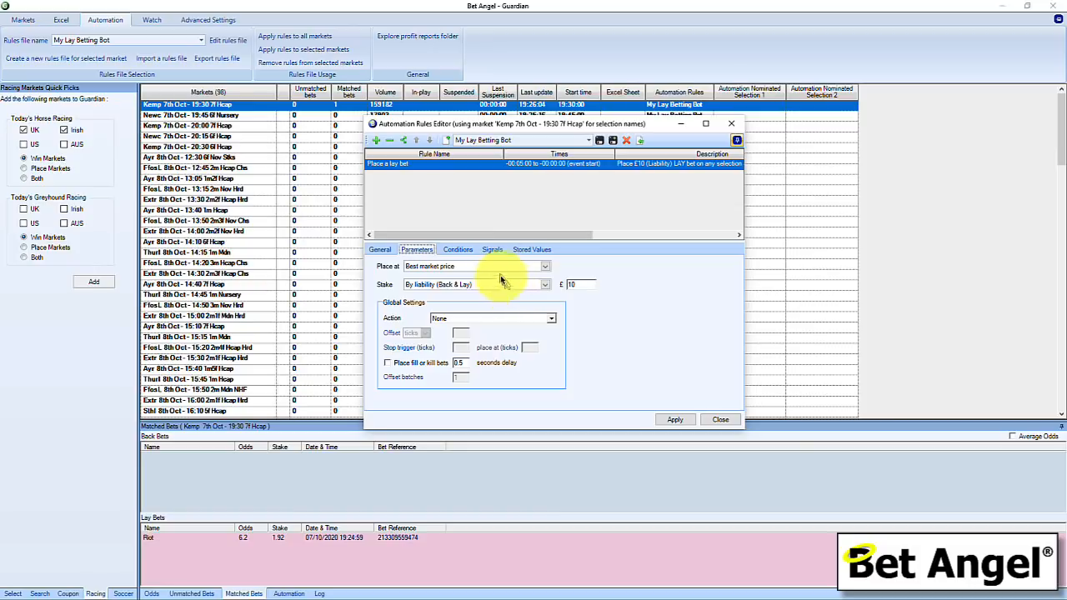
{"action": "left_click", "coordinate": [457, 250]}
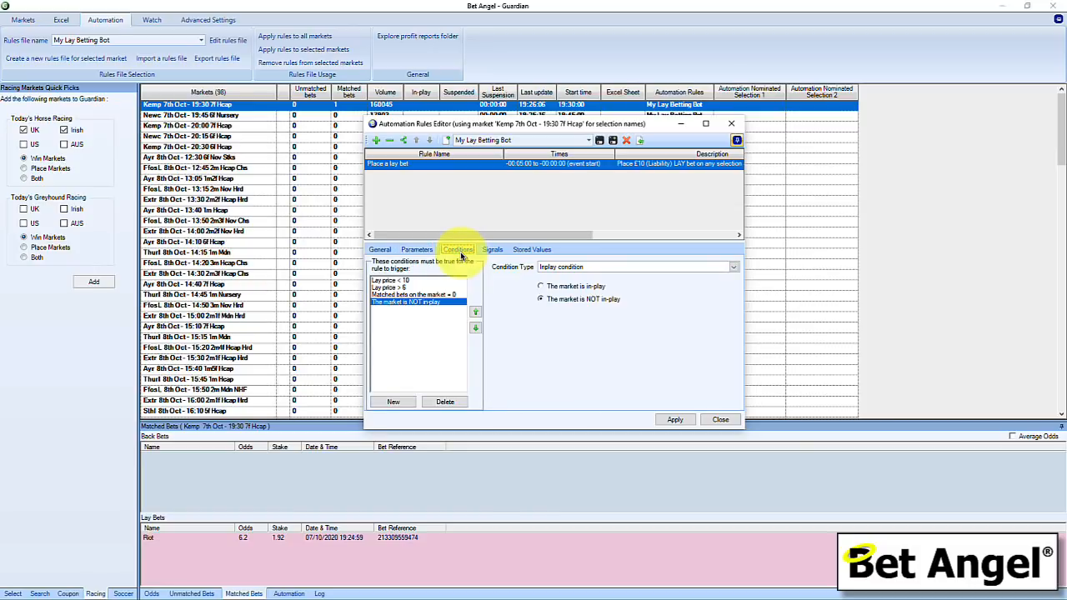